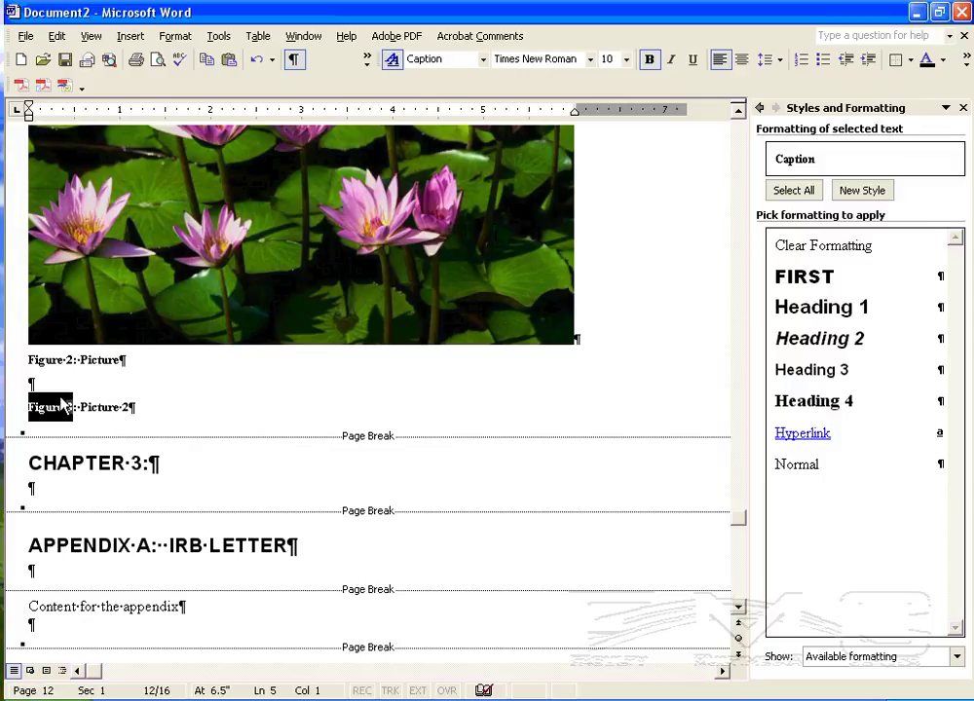
left_click(39, 405)
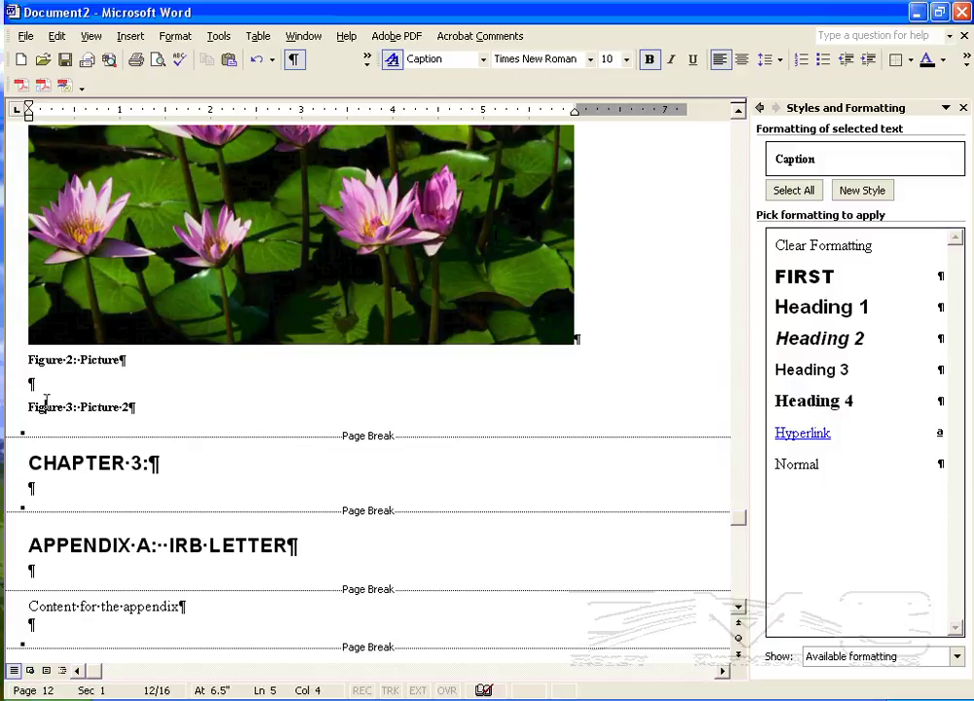
left_click_drag(39, 401, 58, 409)
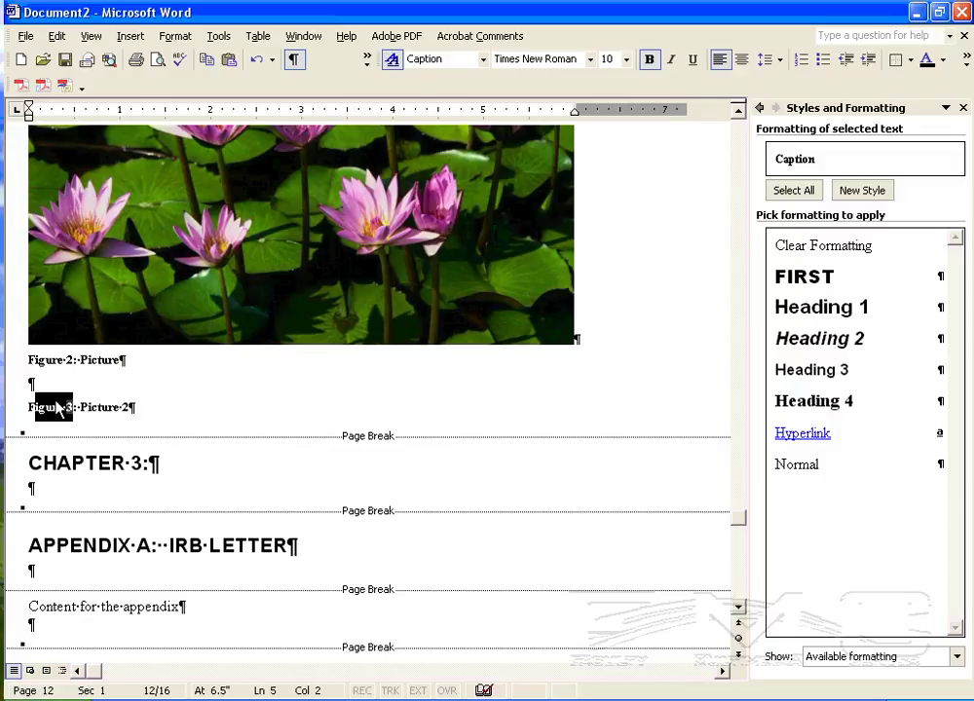
left_click(43, 406)
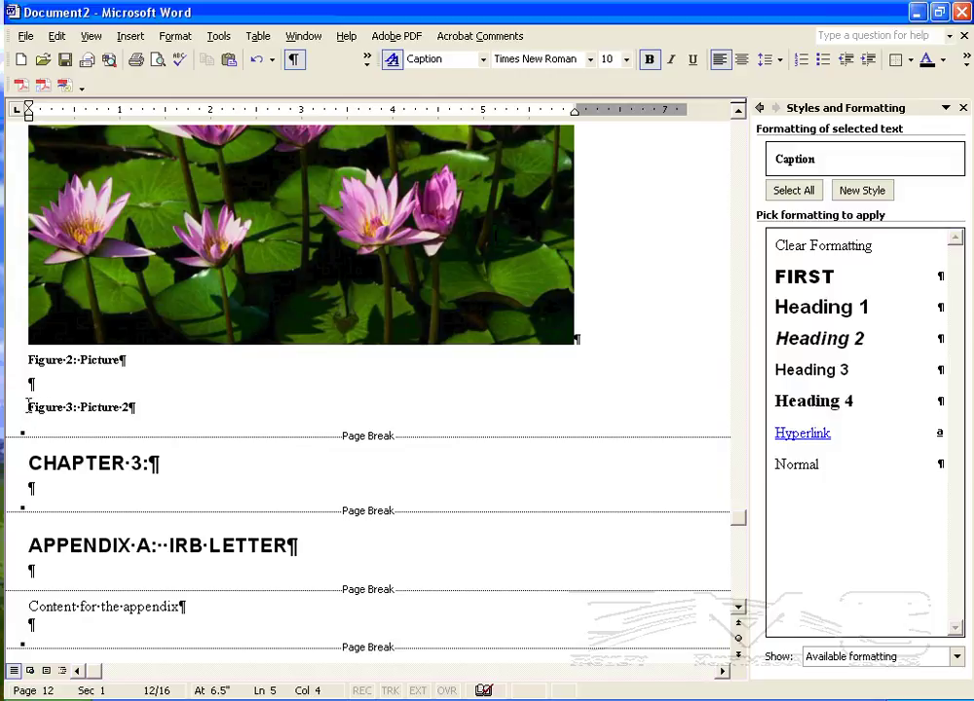
left_click_drag(30, 406, 72, 407)
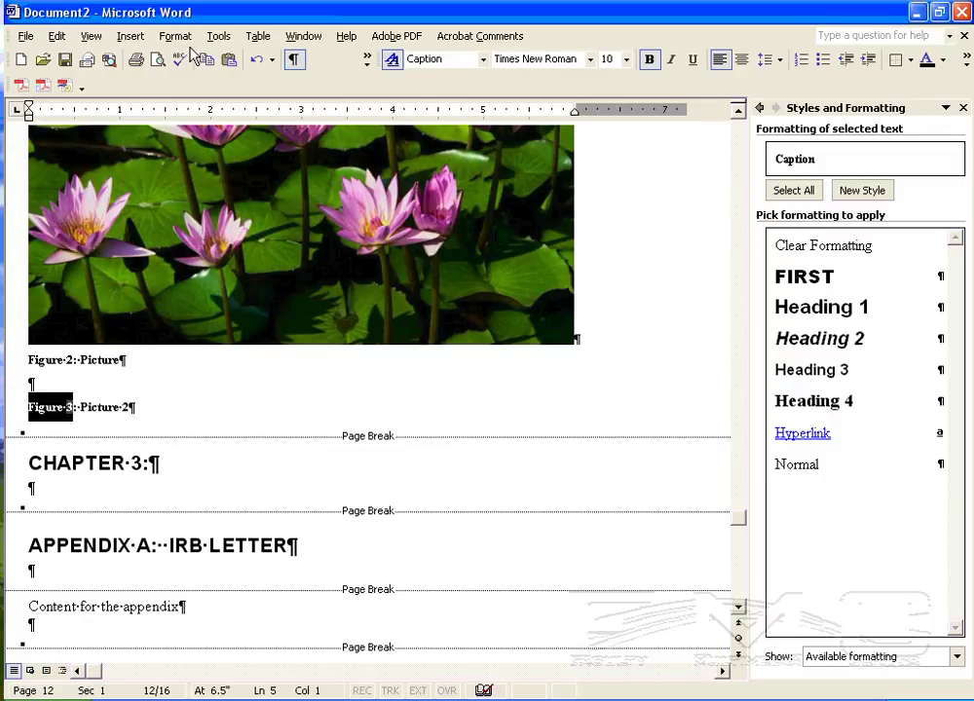
left_click(129, 36)
mouse_move(160, 145)
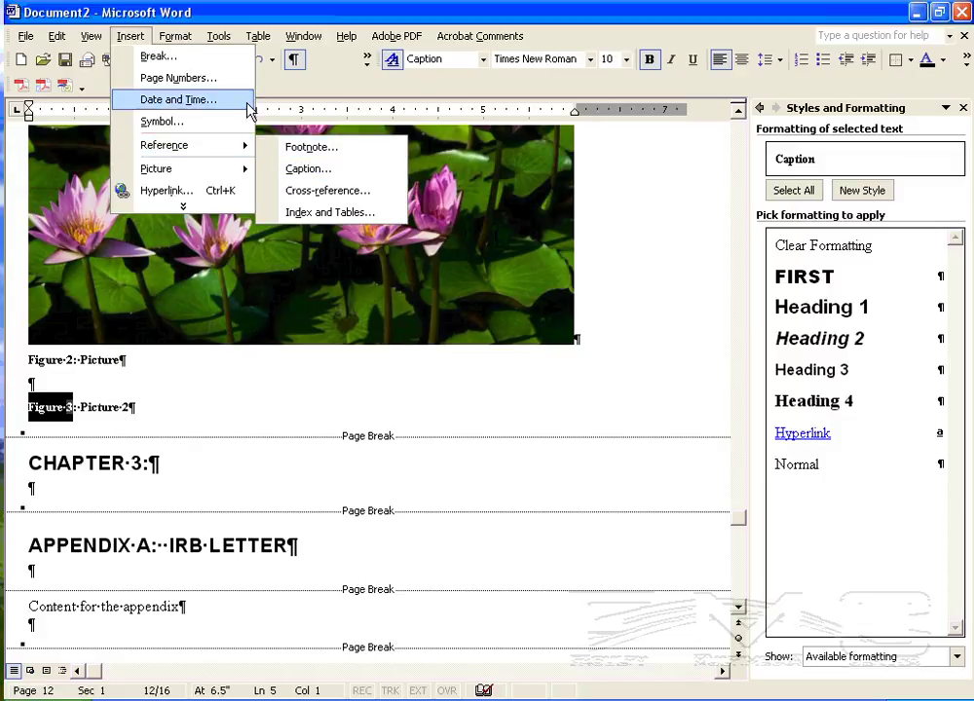
left_click(175, 36)
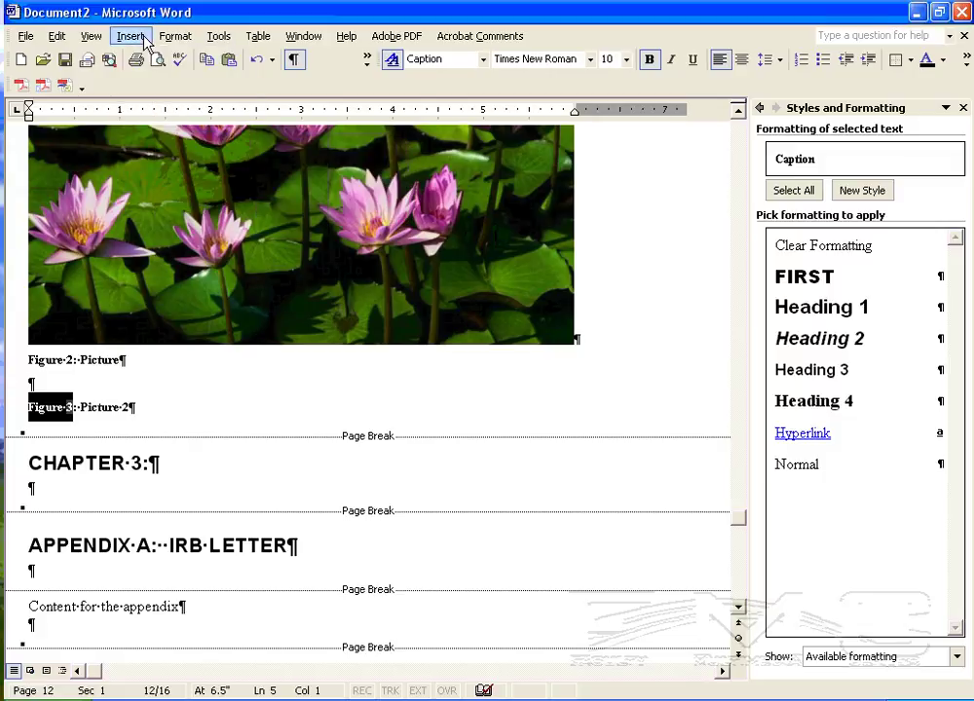
left_click(83, 407)
- Compare the style of the Figure 2 and Figure 3 captions with that of the blank line between them
left_click_drag(29, 359, 113, 366)
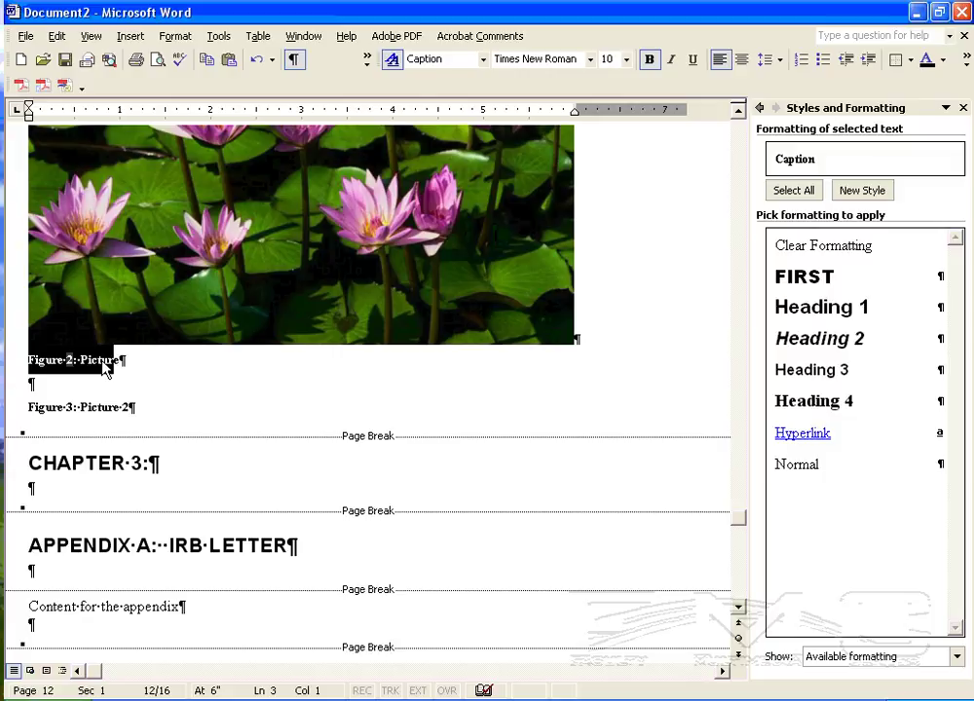
left_click(102, 358)
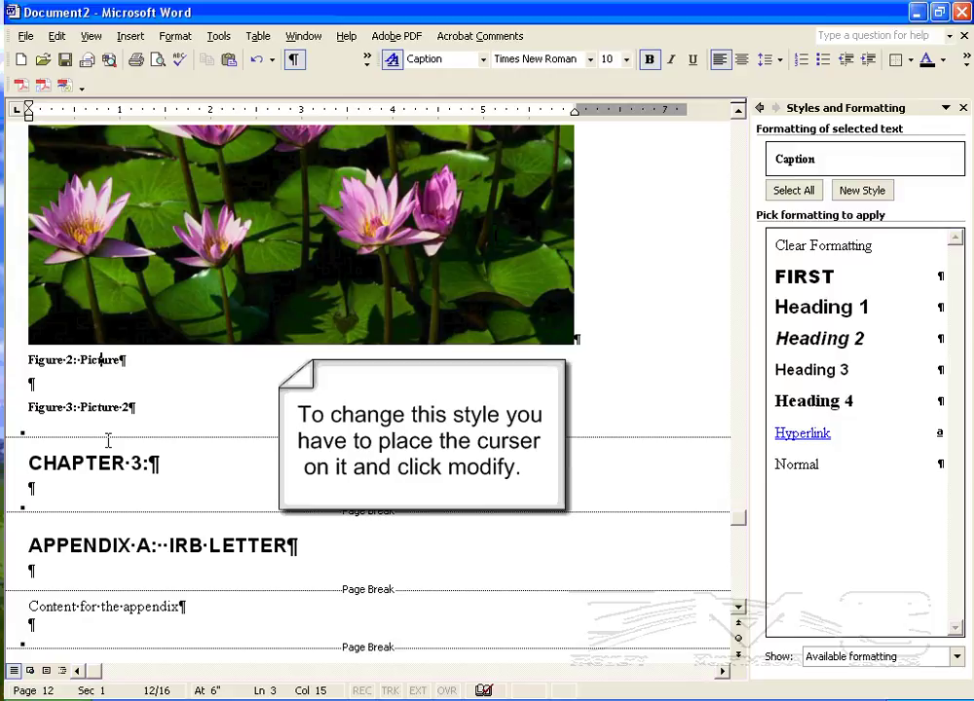
left_click(41, 360)
left_click(51, 406)
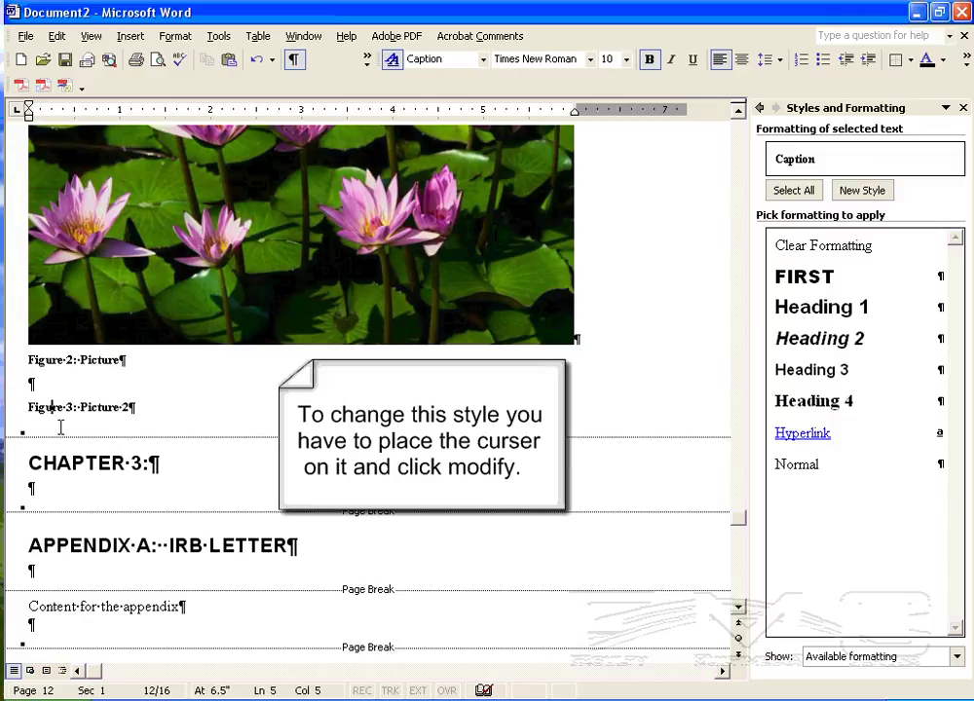
left_click(55, 360)
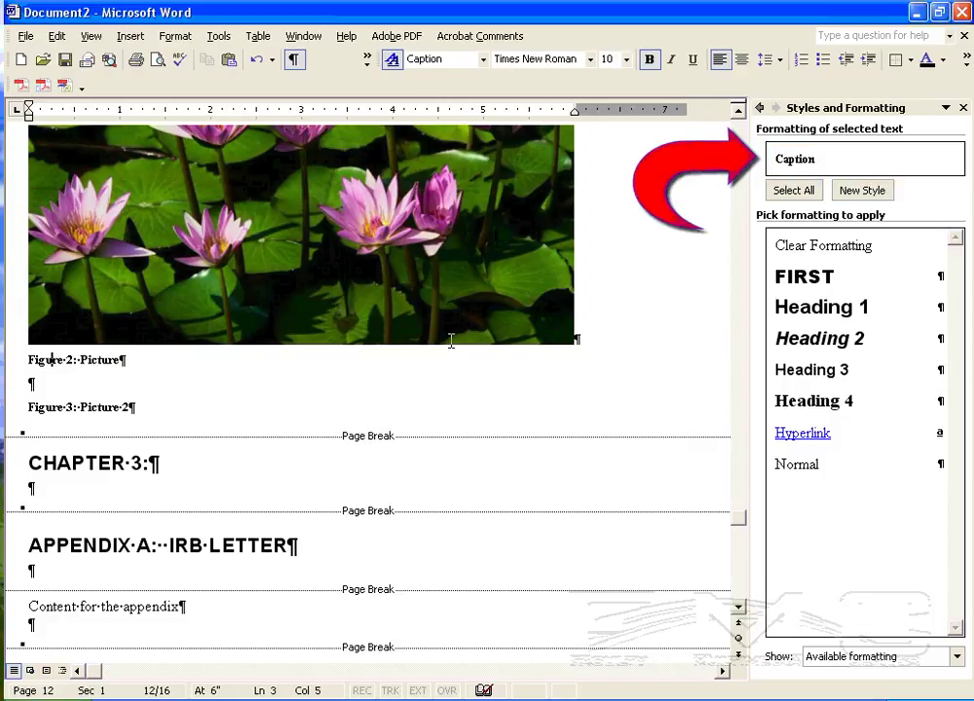
left_click(283, 383)
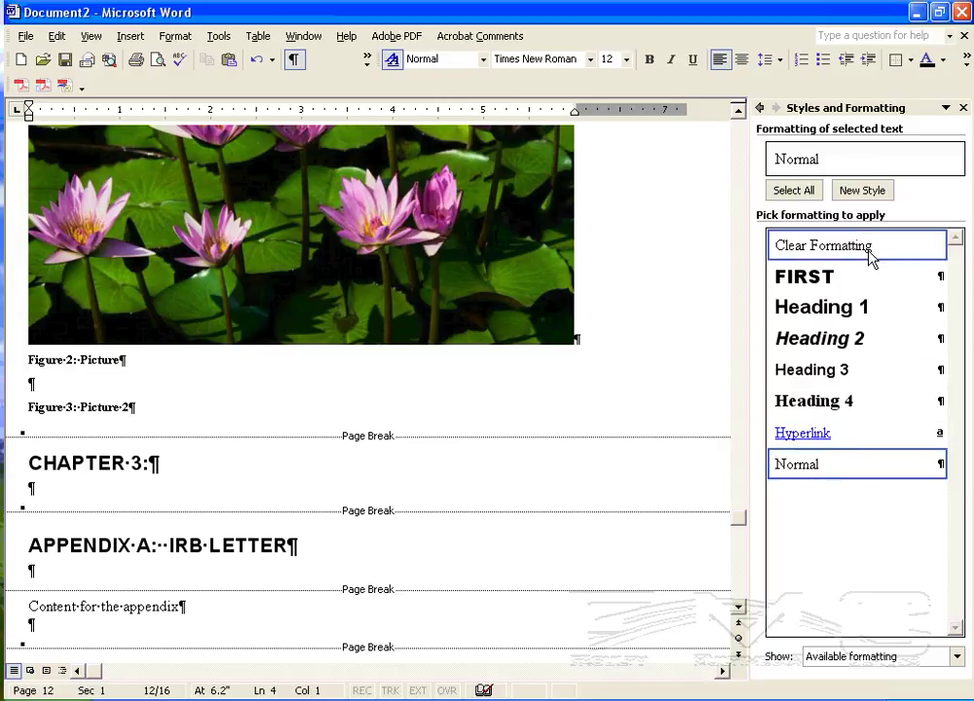
- Modify the Caption style used by the Figure 2 caption: remove bold, set the font size to 12 and center the text
left_click(54, 362)
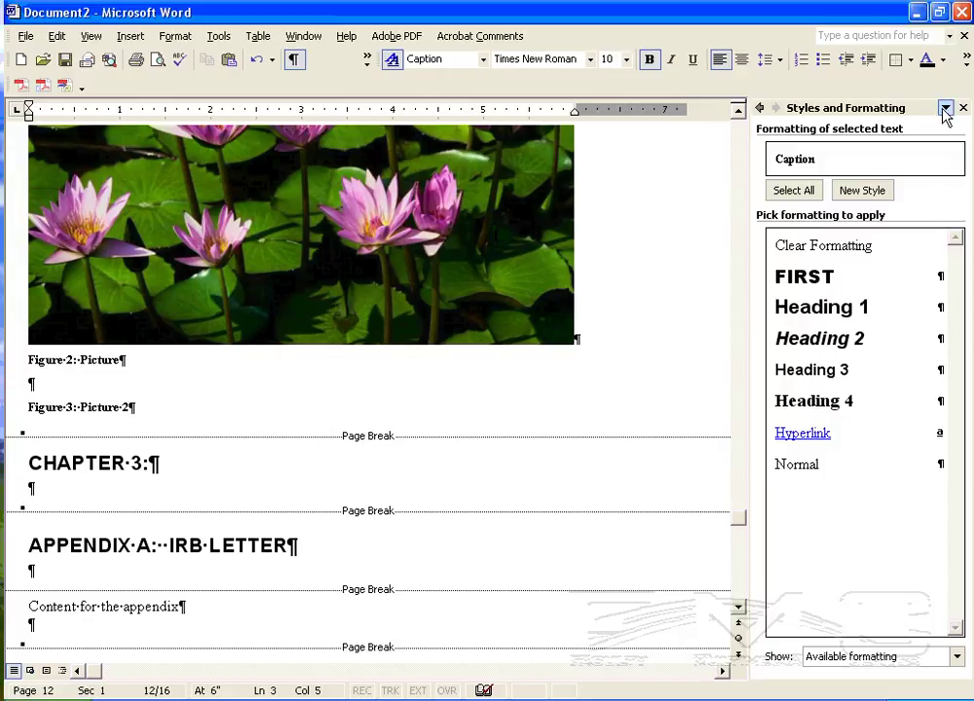
left_click(954, 159)
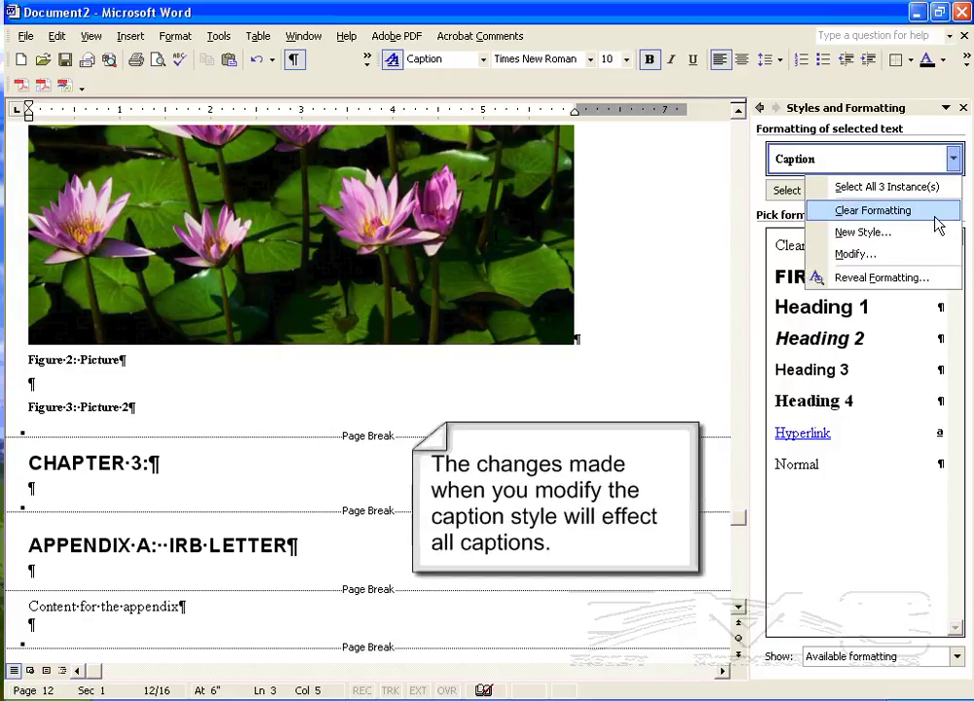
left_click(938, 256)
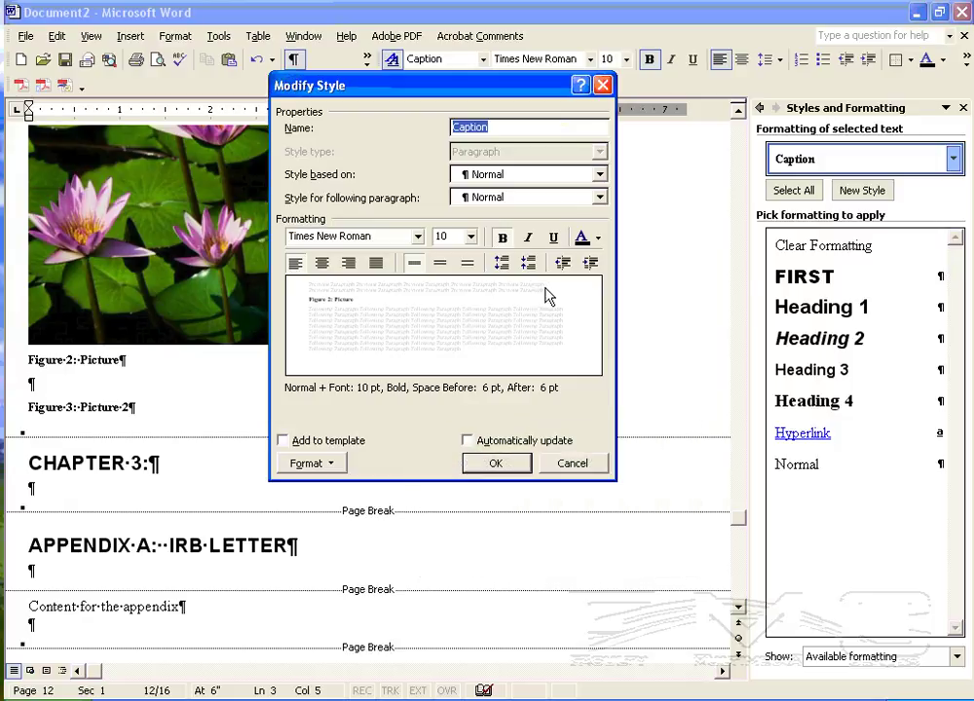
left_click(502, 239)
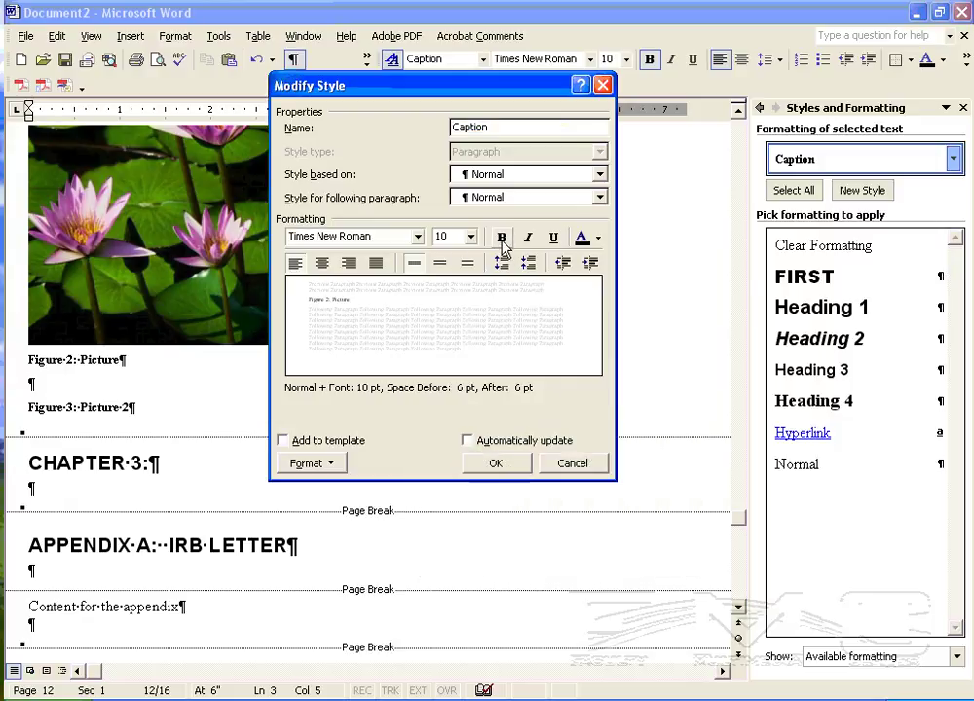
left_click(470, 236)
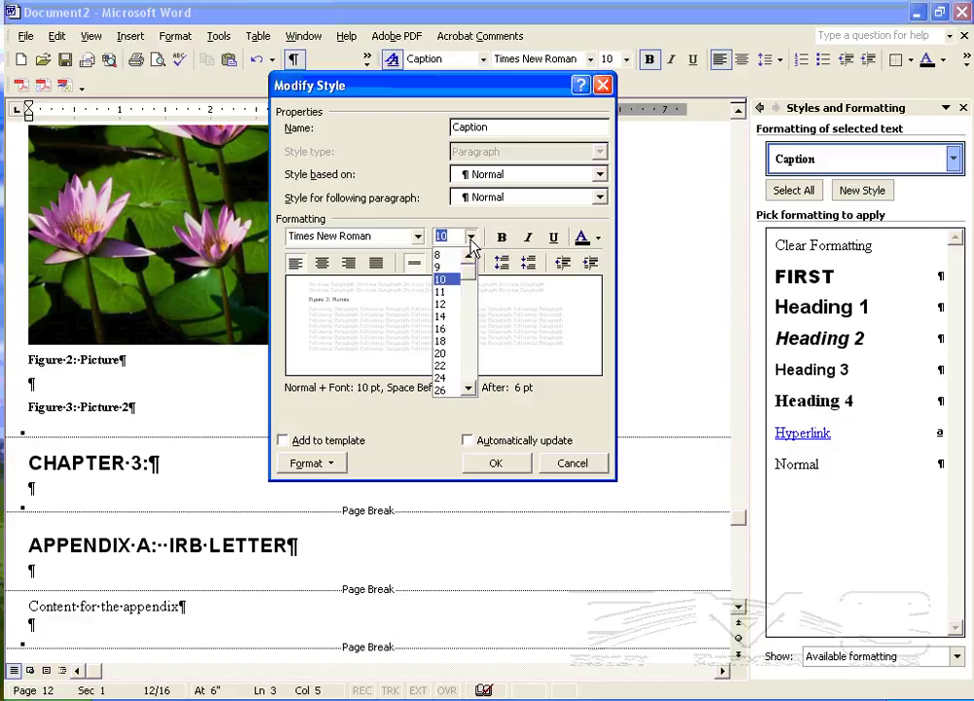
left_click(458, 310)
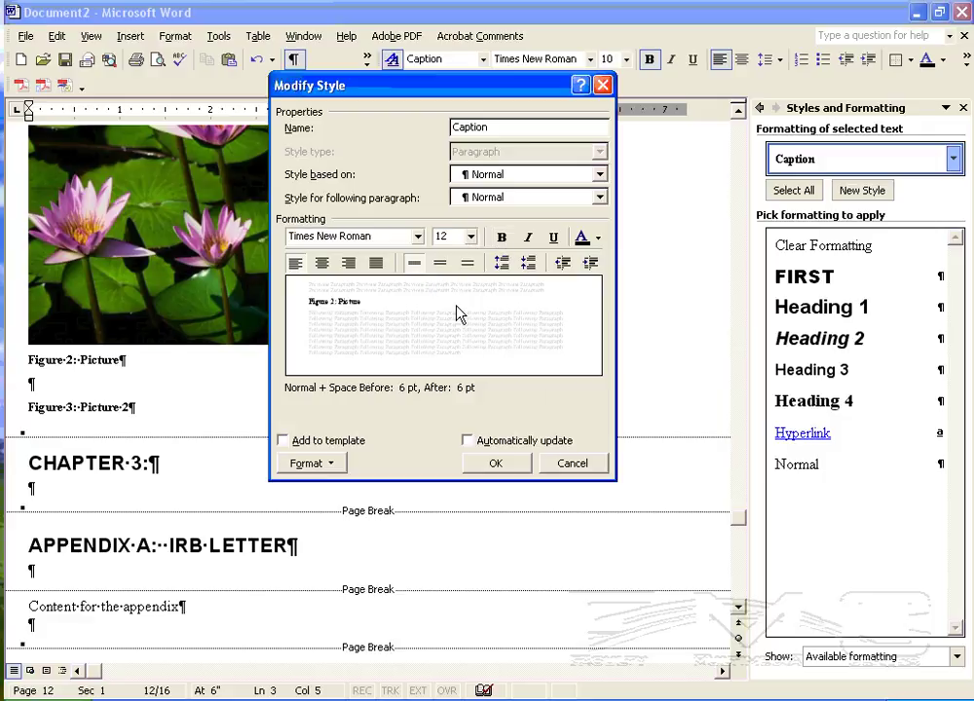
left_click(323, 264)
left_click(498, 464)
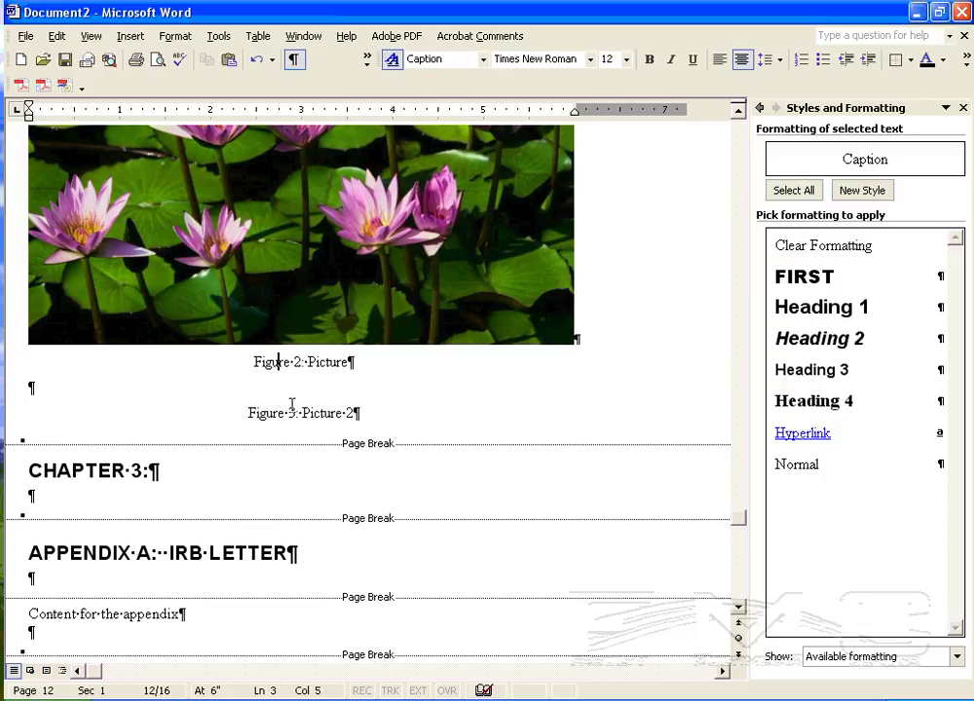
- Begin inserting a table of figures on the blank line below the LIST OF FIGURES heading
scroll(311, 424, "up", 5)
scroll(311, 423, "up", 3)
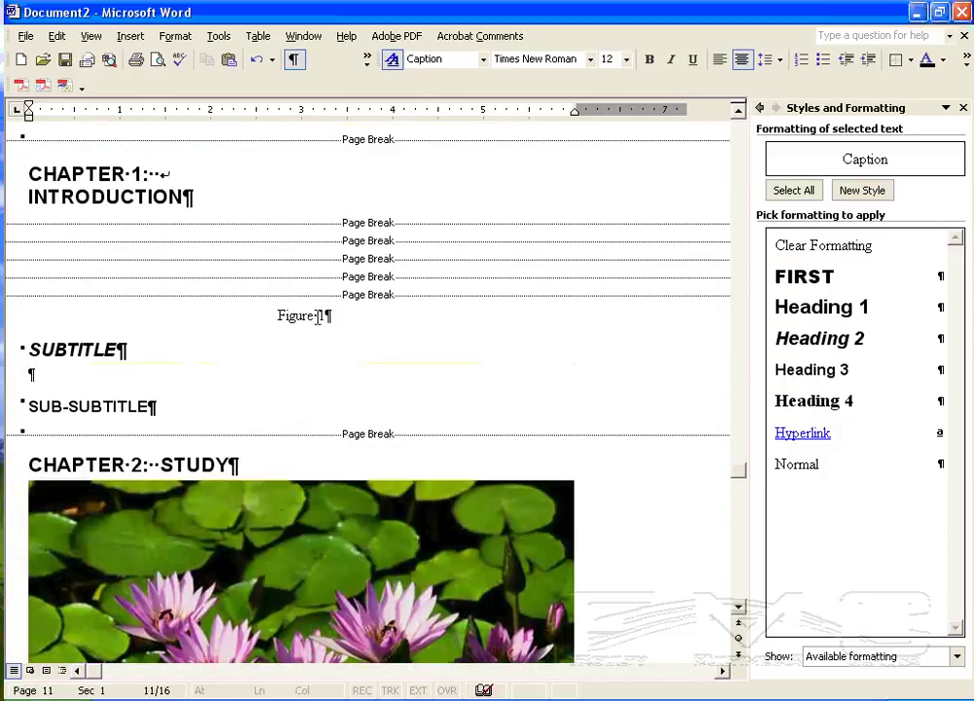
scroll(302, 315, "down", 11)
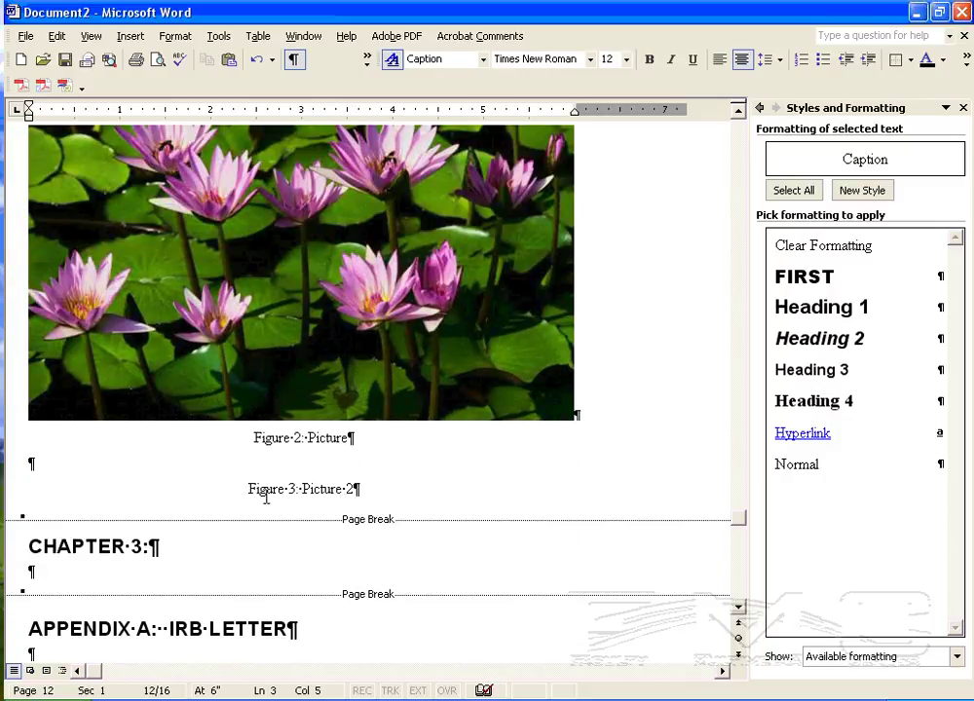
scroll(253, 495, "up", 15)
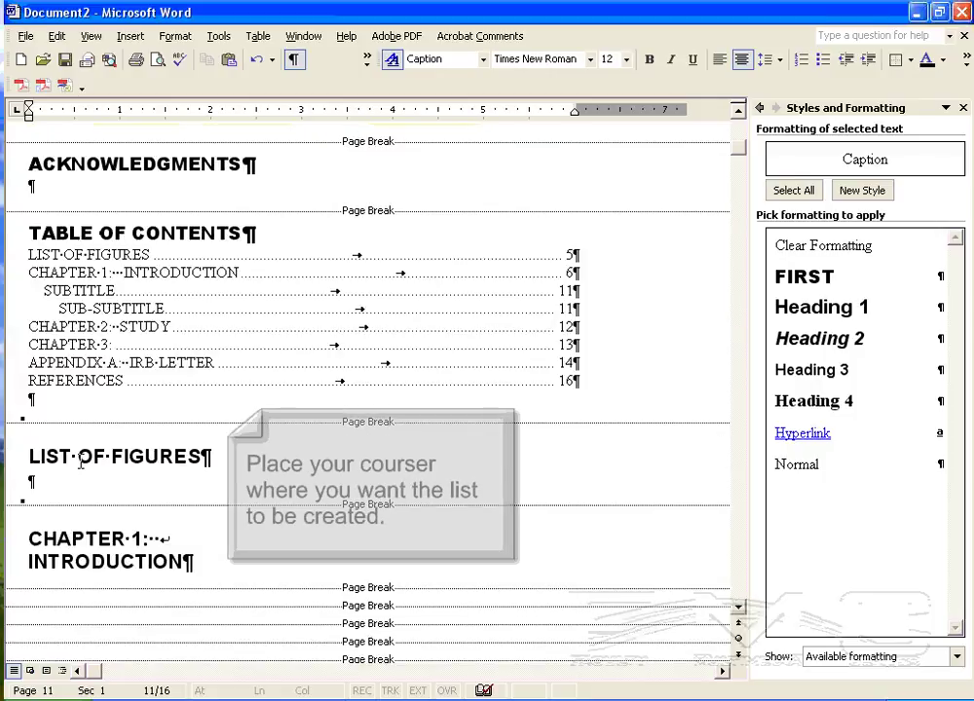
left_click(29, 485)
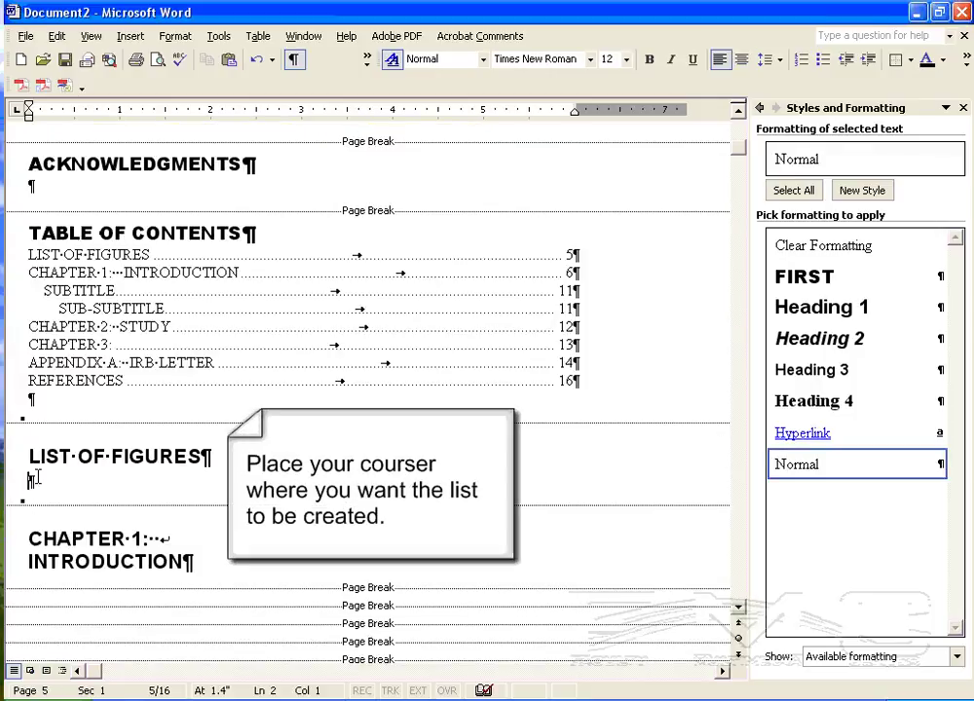
left_click(140, 38)
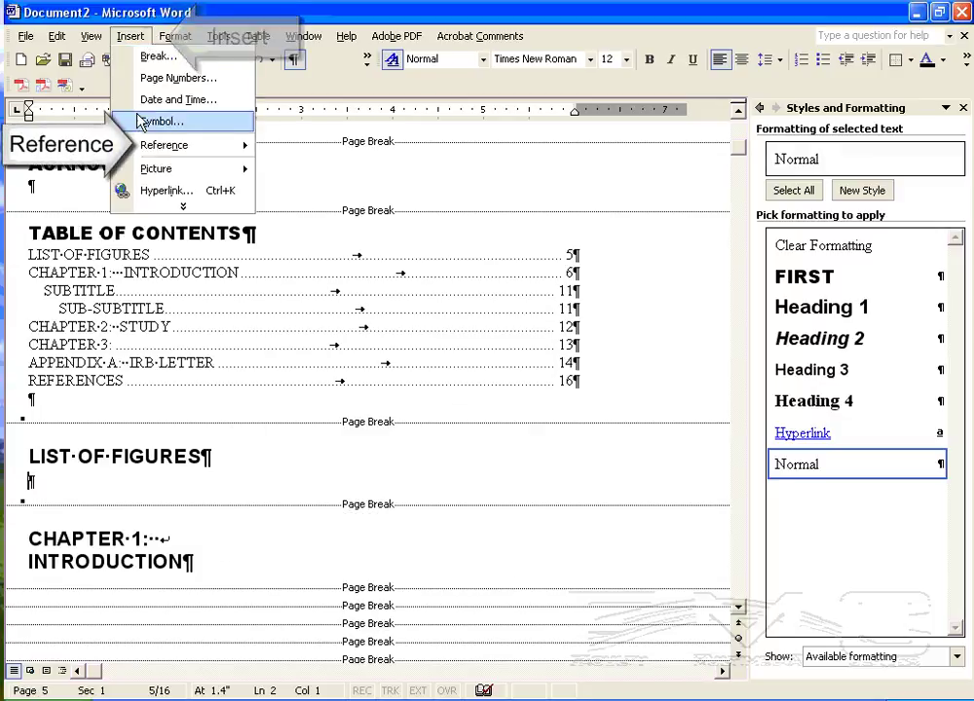
mouse_move(142, 146)
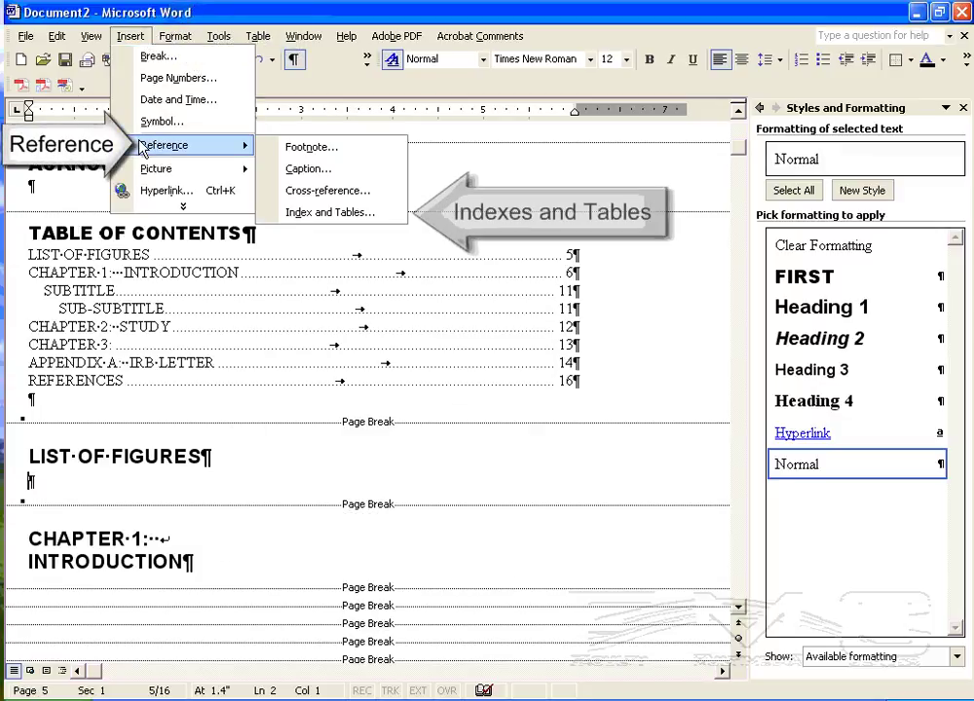
left_click(311, 214)
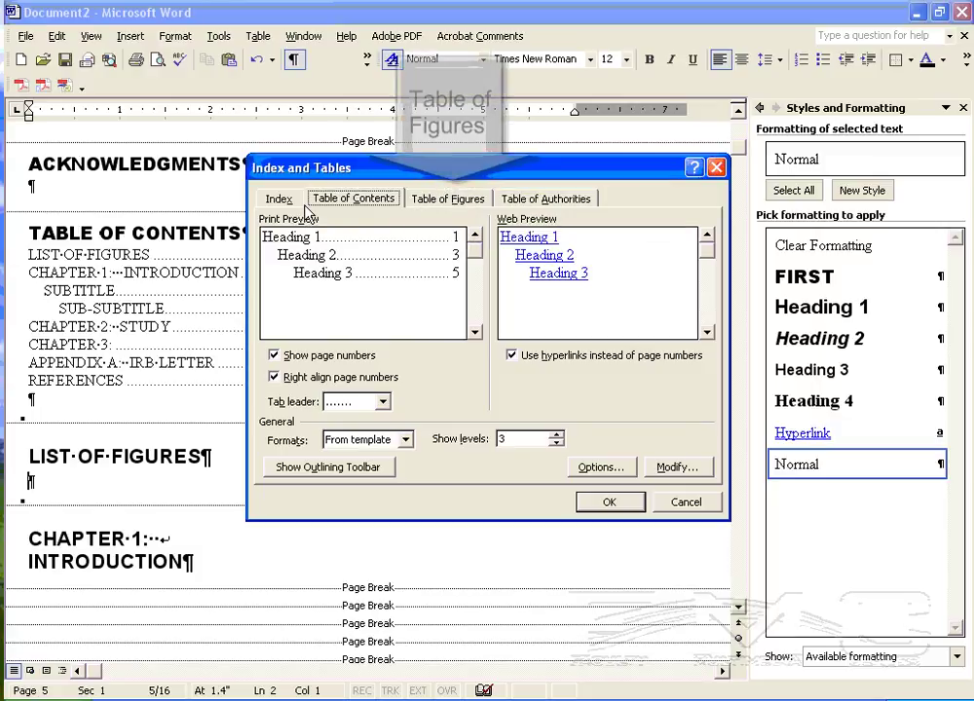
left_click(443, 200)
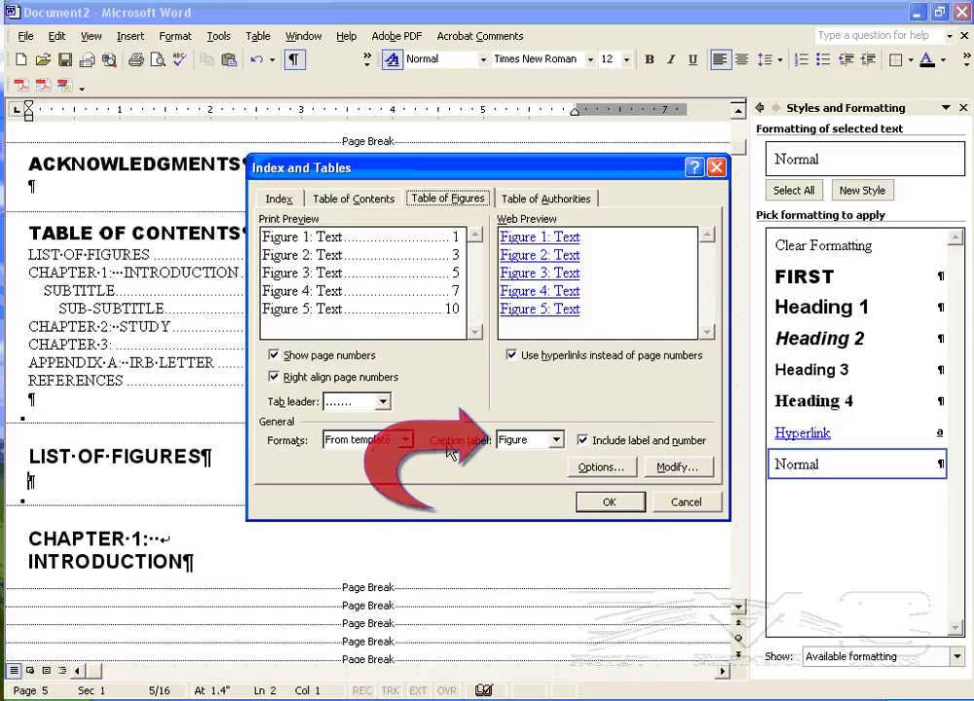
- Try Table as the caption label for the list and switch it back to Figure
left_click(556, 439)
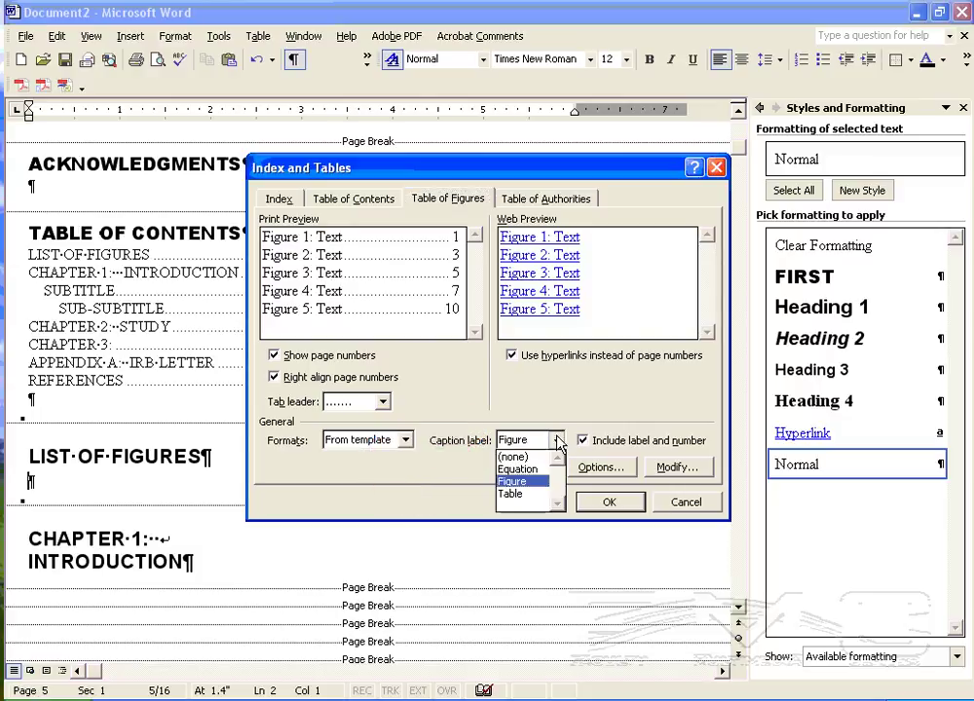
left_click(545, 494)
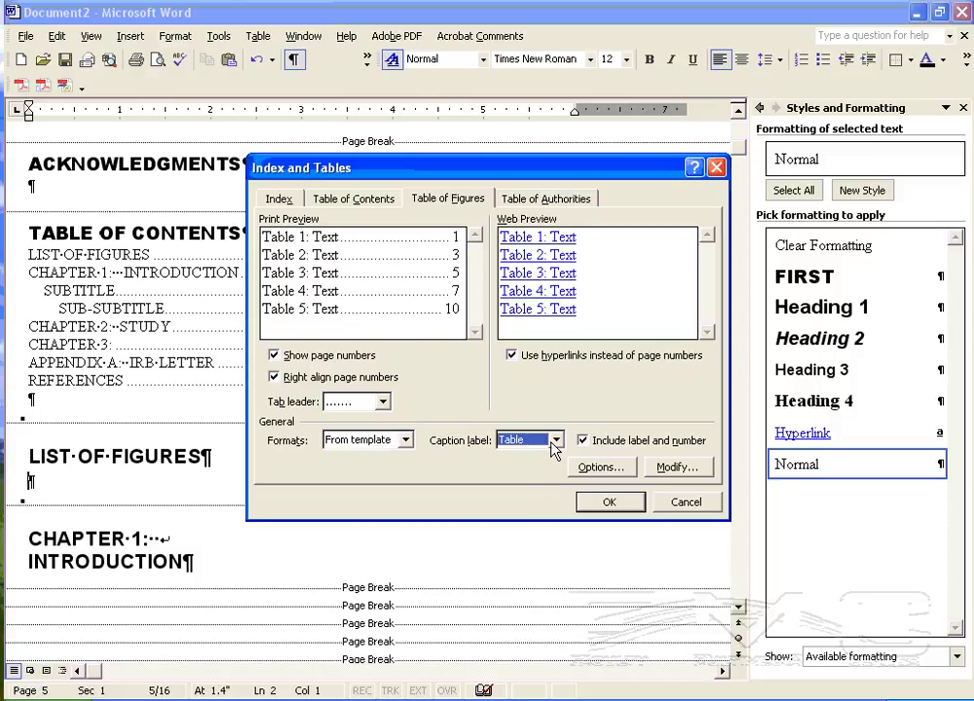
left_click(555, 441)
left_click(538, 481)
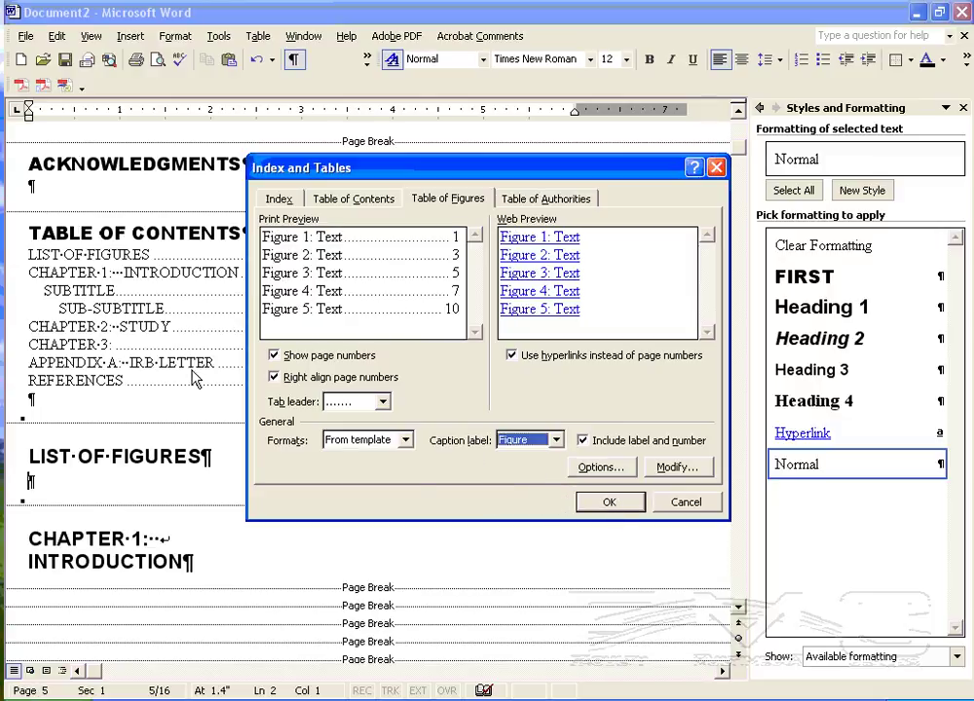
- Review the formatting of the Table of Figures style without changing it
left_click(674, 467)
left_click(576, 421)
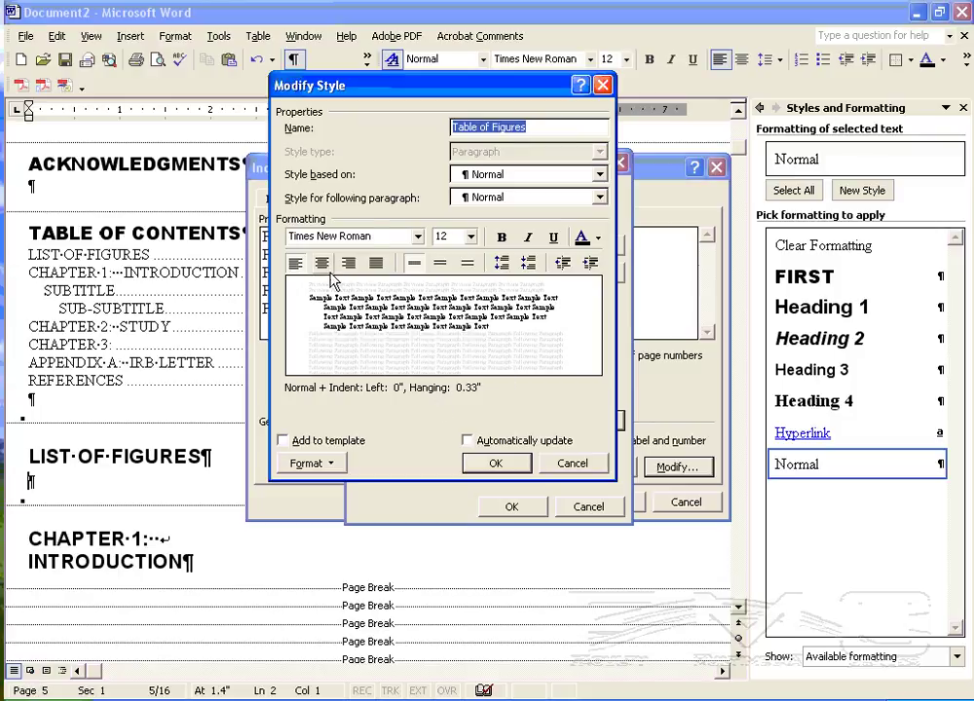
left_click(568, 460)
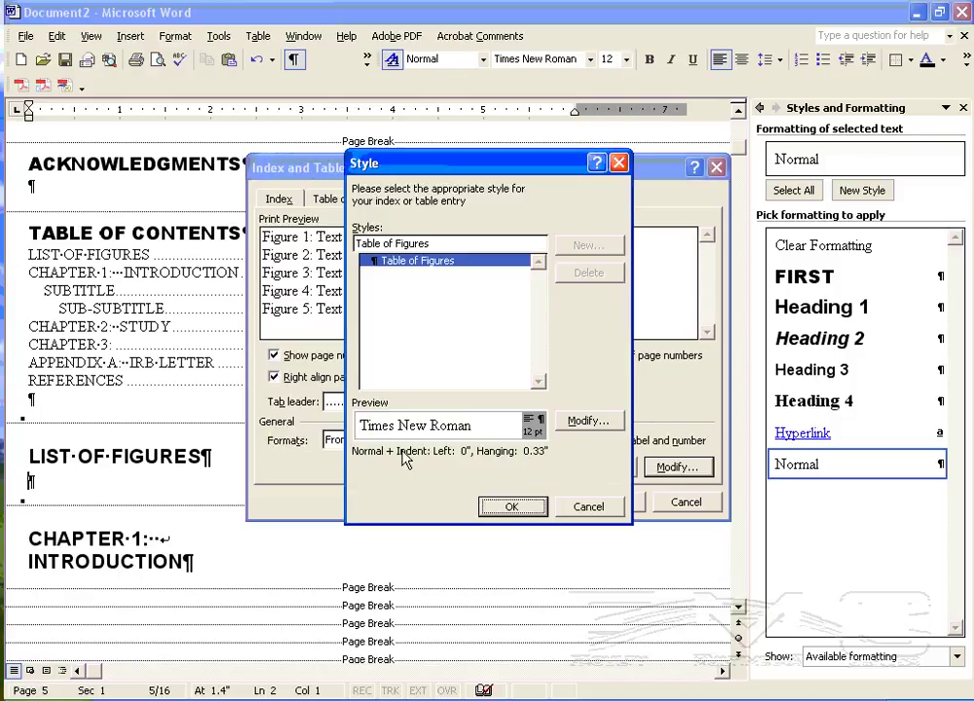
left_click(409, 265)
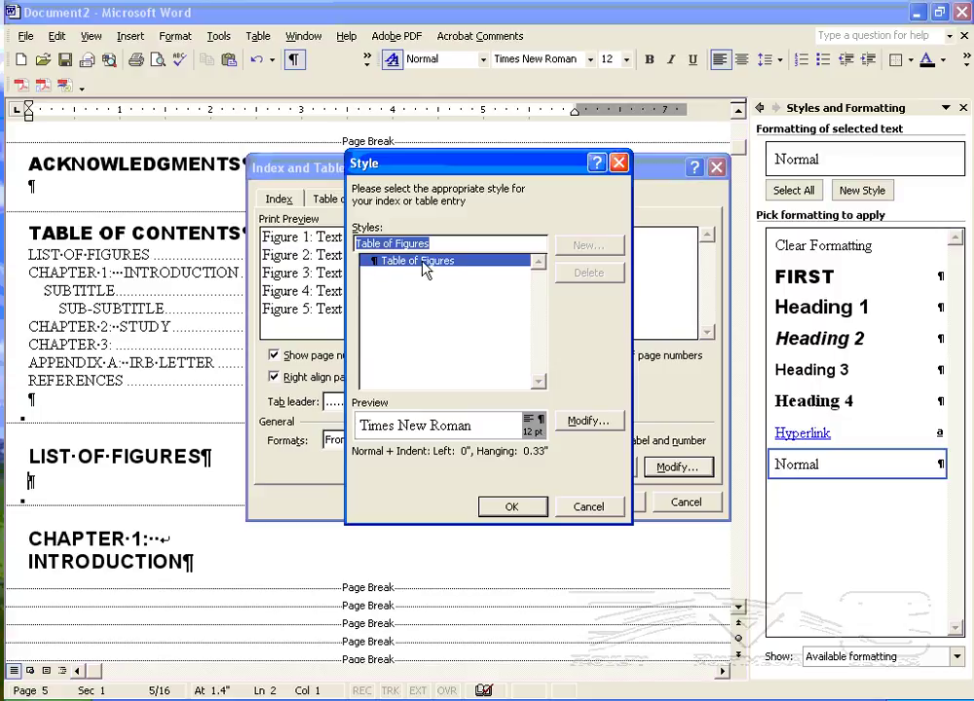
left_click(516, 513)
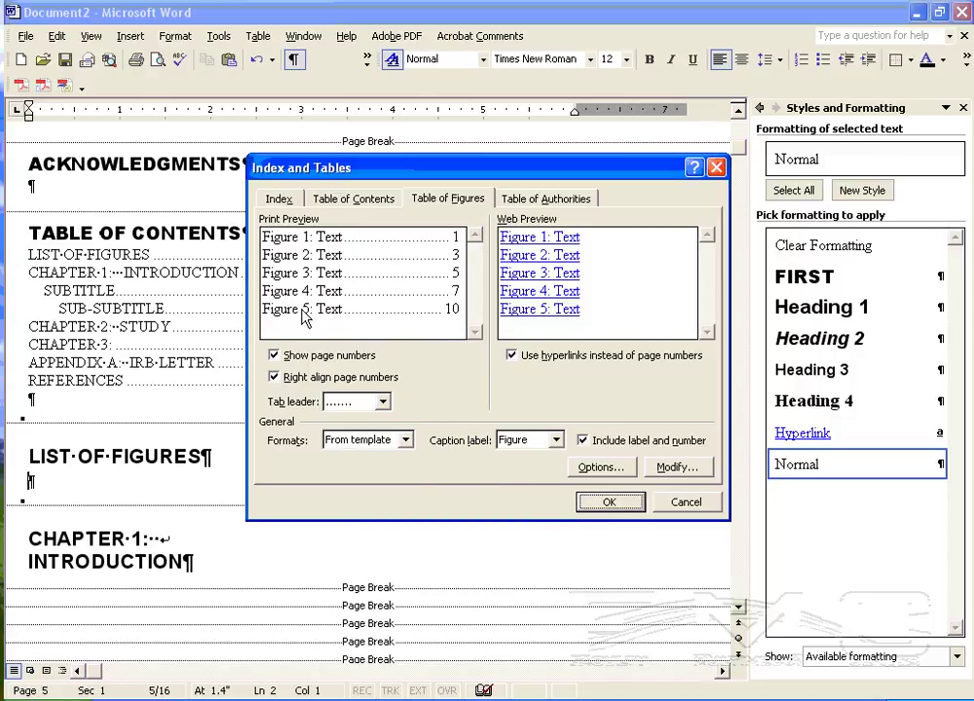
- Insert the table of figures with the current settings and place the cursor in its Figure 1 entry
left_click(614, 502)
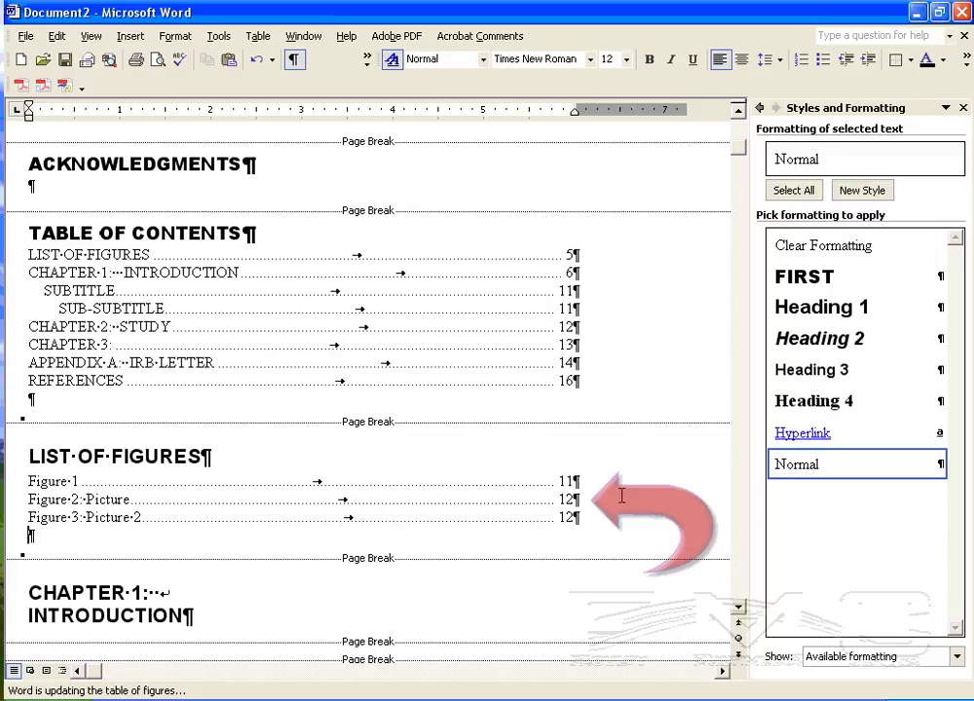
left_click(43, 481)
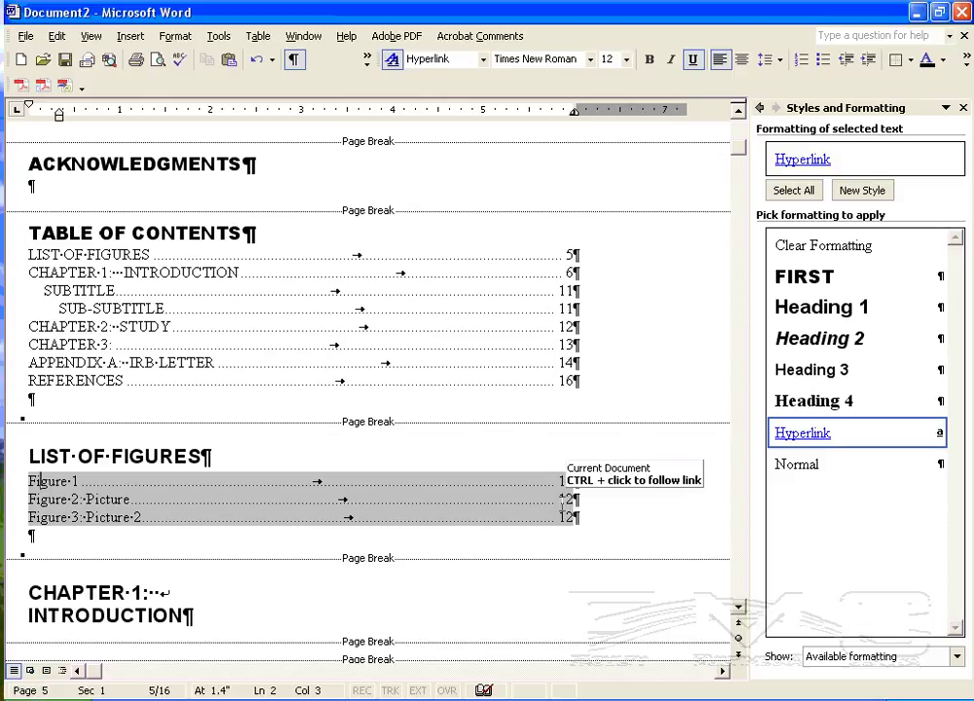
- Compare the list of figures entries with the table of contents and the figure captions in the chapters
left_click(131, 309)
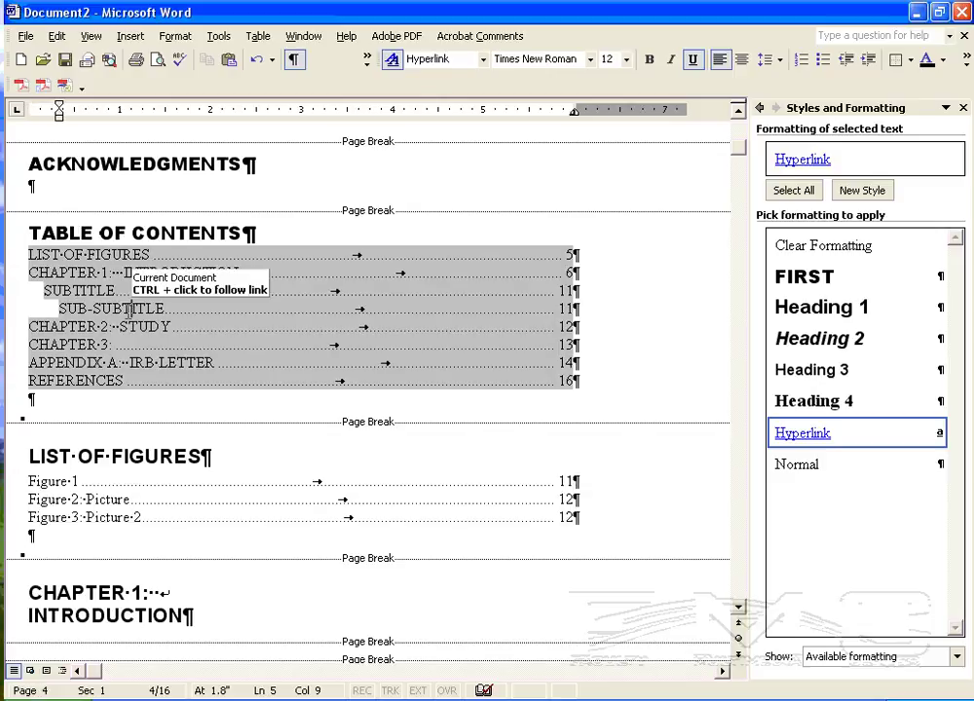
left_click(87, 500)
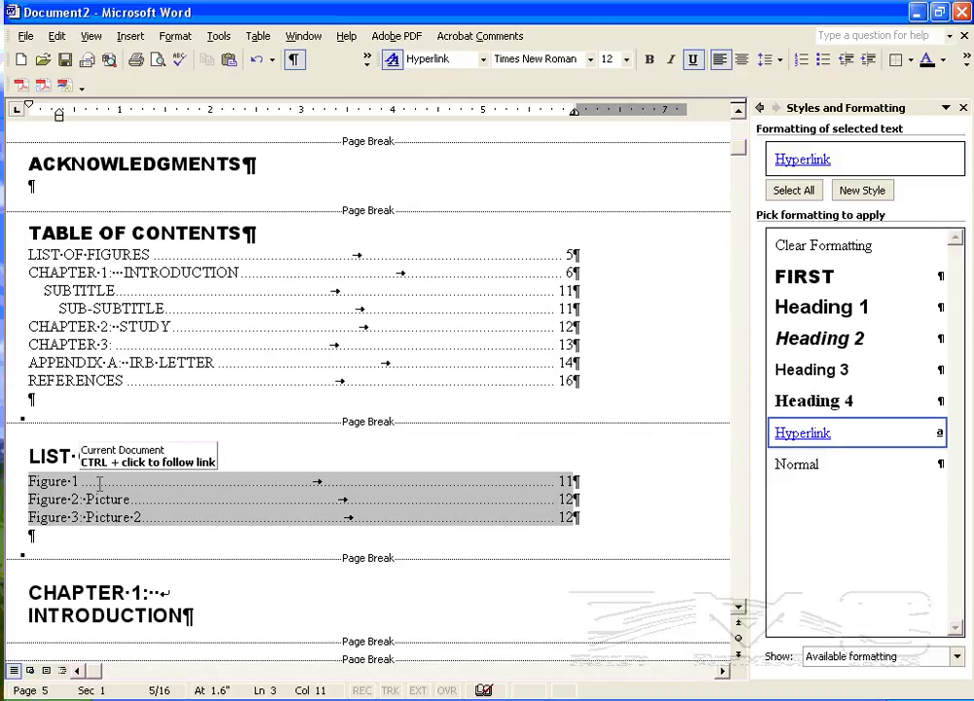
left_click(50, 481)
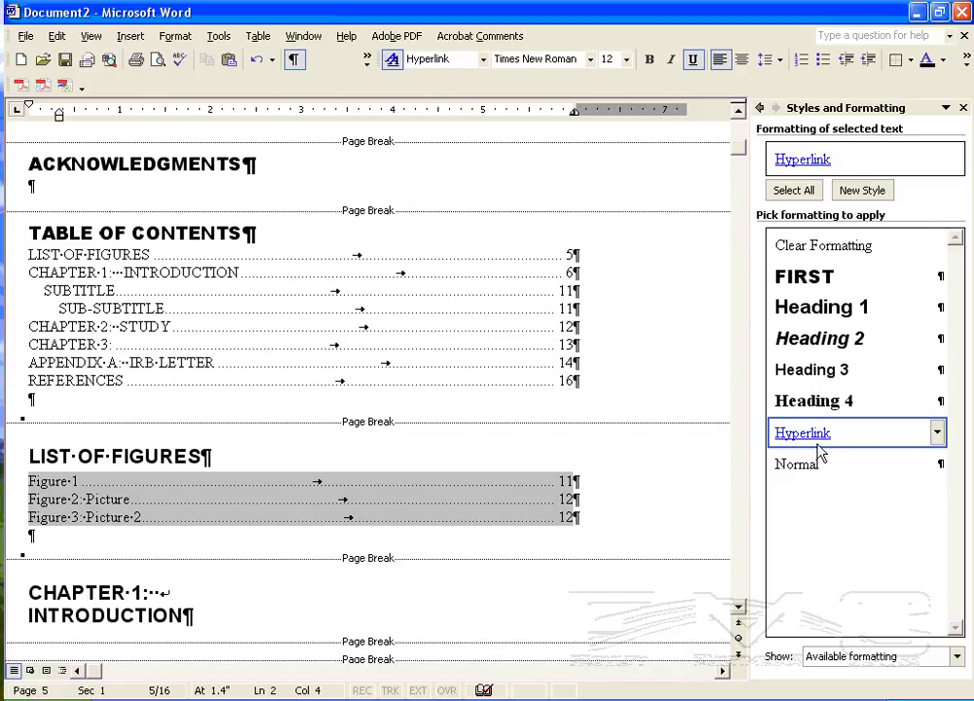
scroll(122, 512, "down", 9)
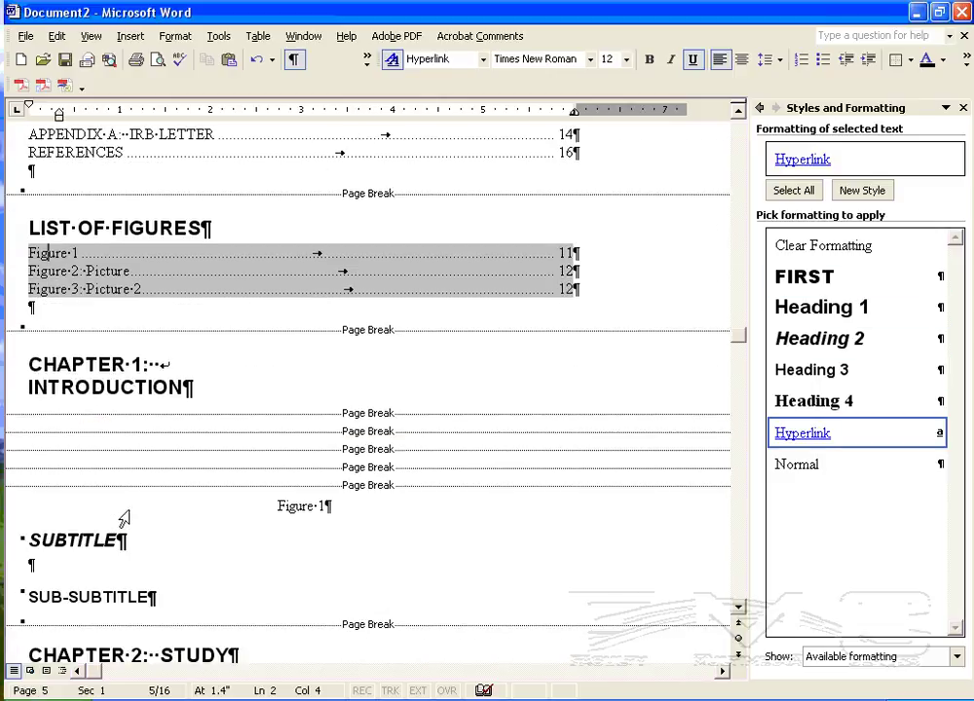
scroll(131, 505, "down", 6)
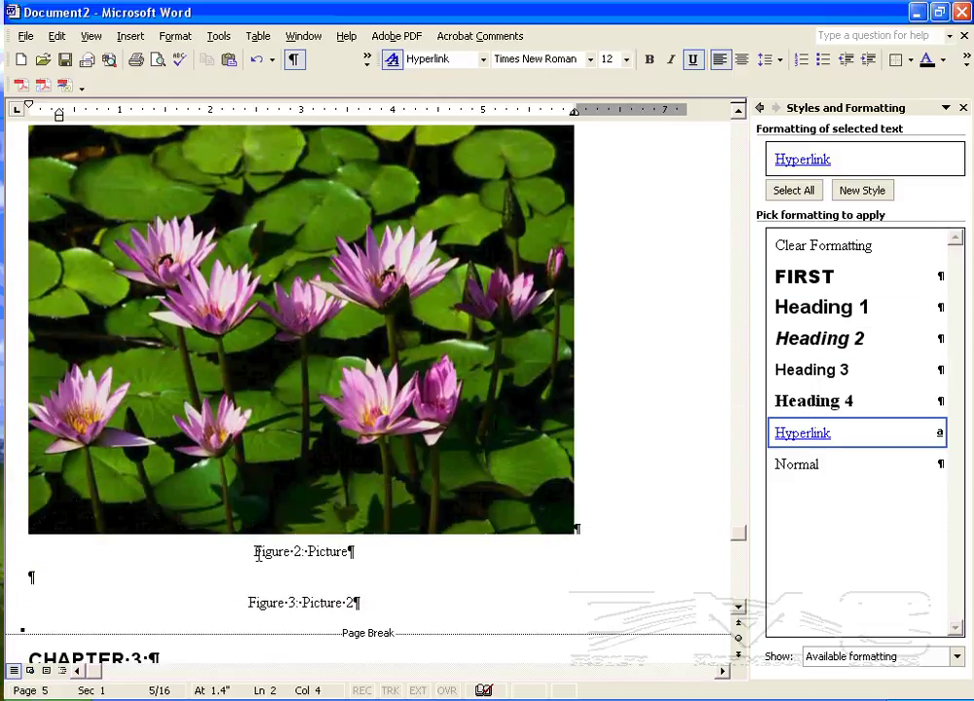
left_click_drag(255, 553, 311, 553)
scroll(309, 552, "up", 11)
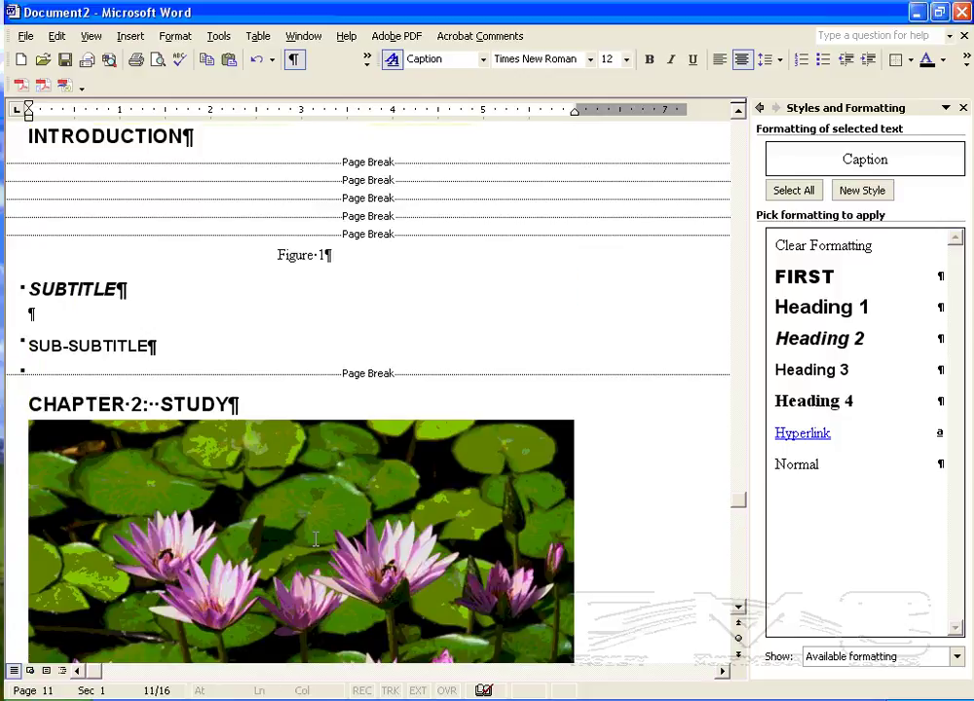
scroll(315, 538, "down", 11)
scroll(314, 534, "down", 3)
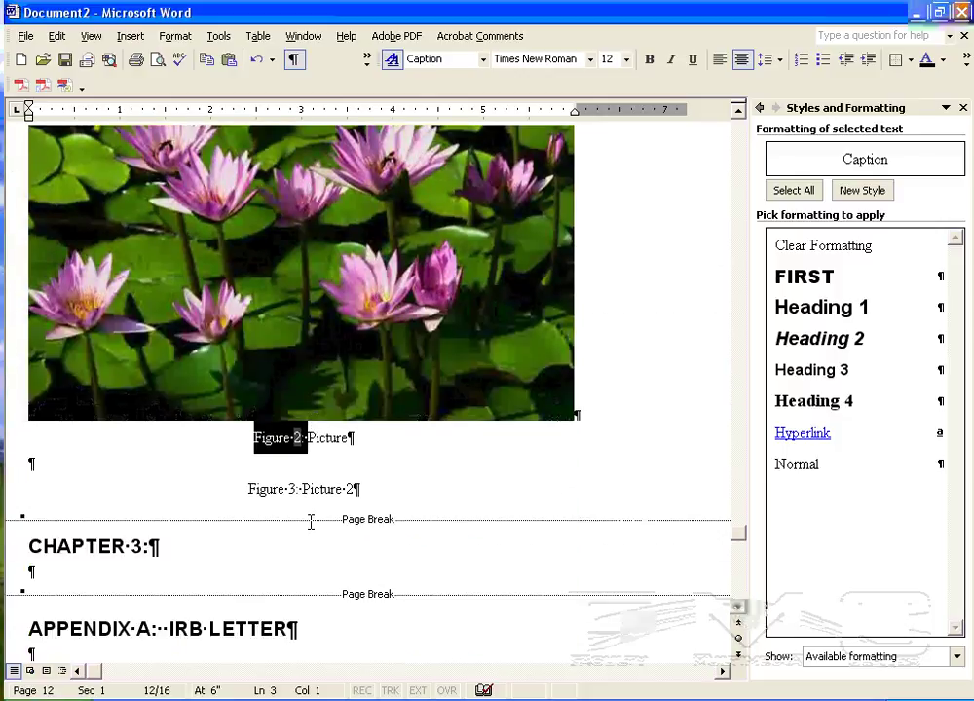
scroll(309, 521, "up", 3)
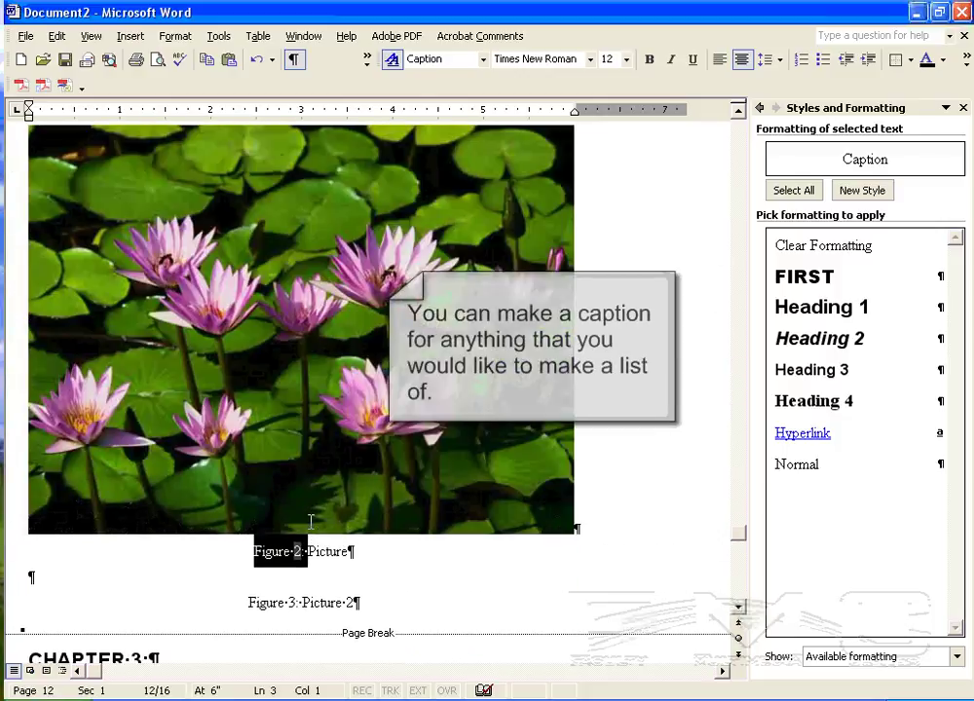
- Insert a caption on the blank line below the CHAPTER 3 heading, using a new label named "caption"
scroll(305, 520, "down", 11)
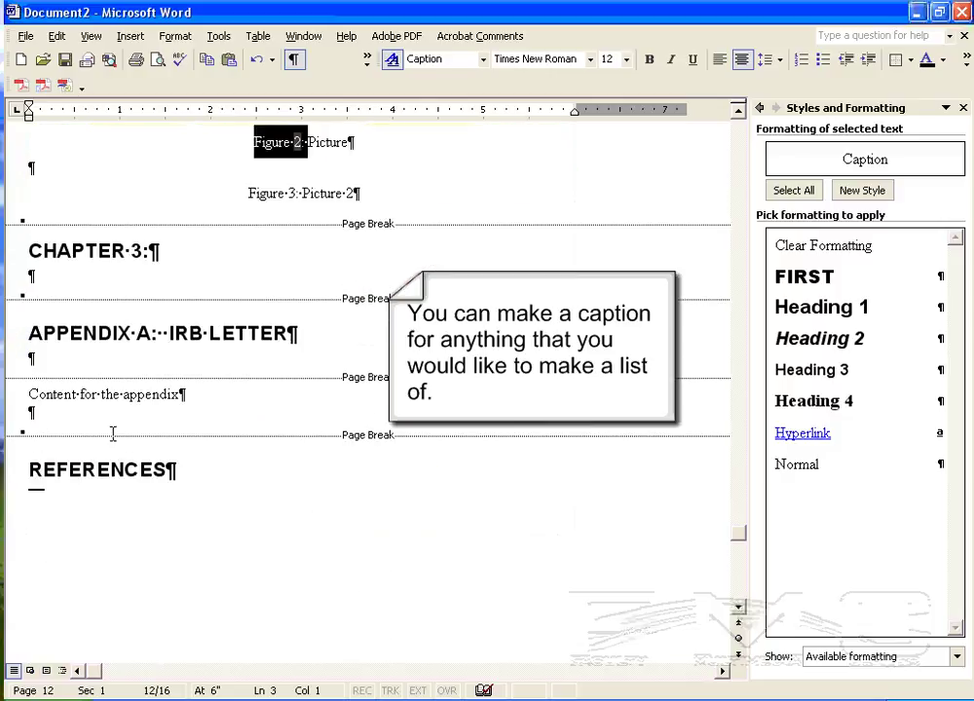
scroll(113, 434, "up", 3)
left_click(32, 390)
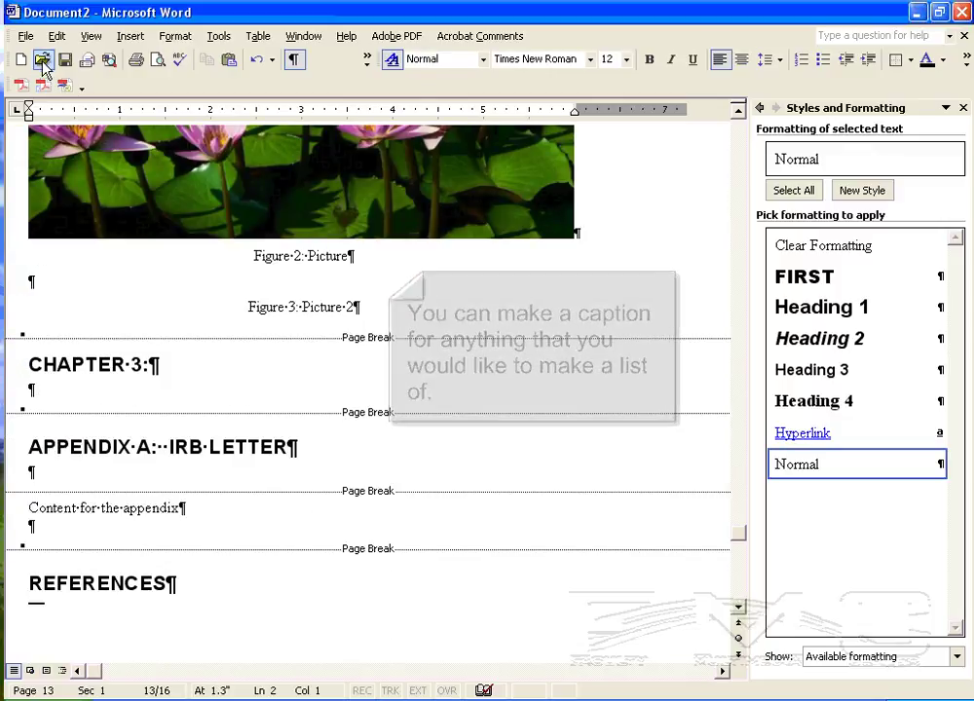
left_click(130, 37)
mouse_move(180, 146)
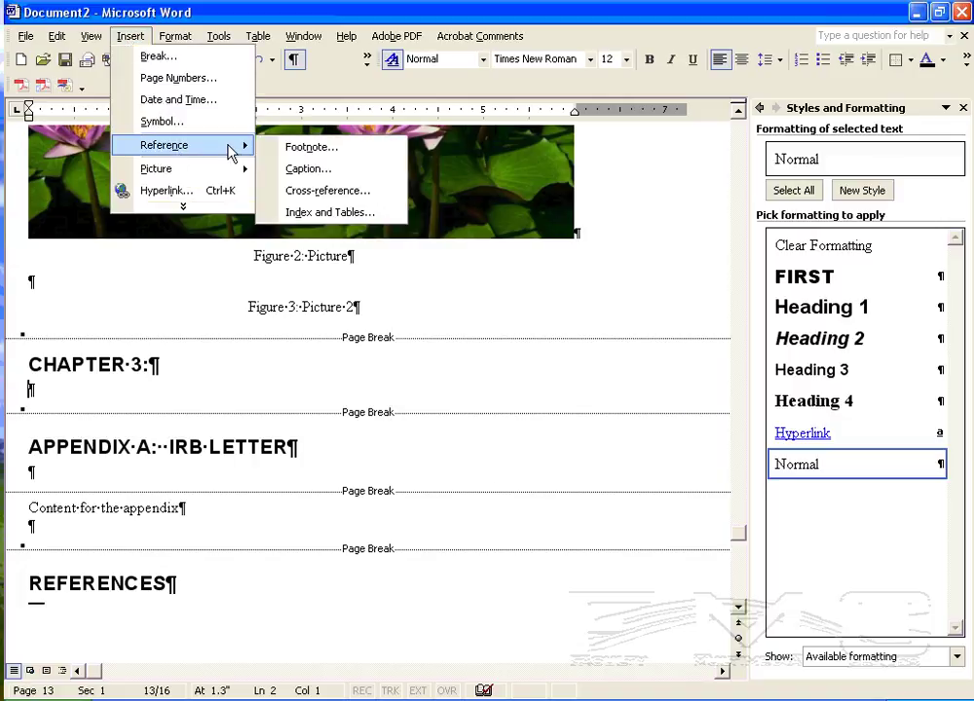
left_click(284, 168)
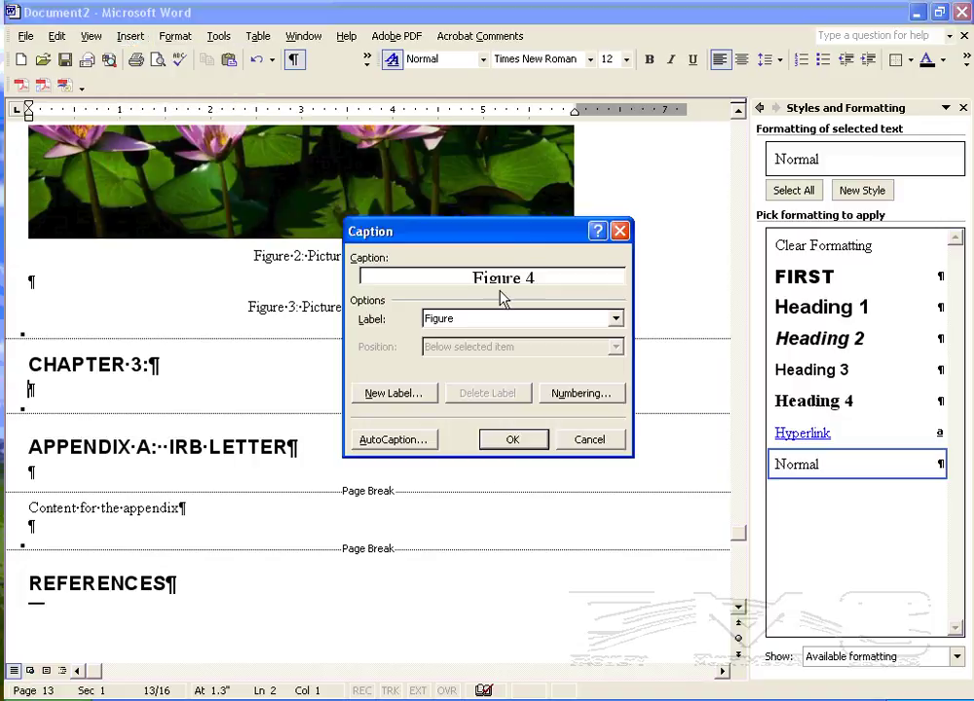
left_click(616, 319)
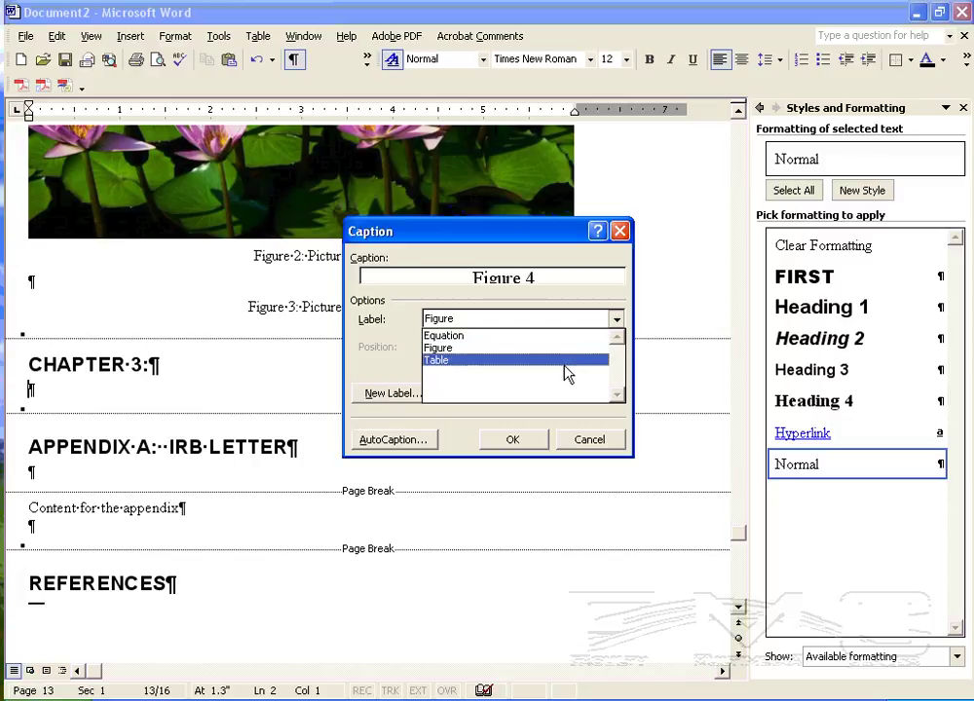
left_click(397, 395)
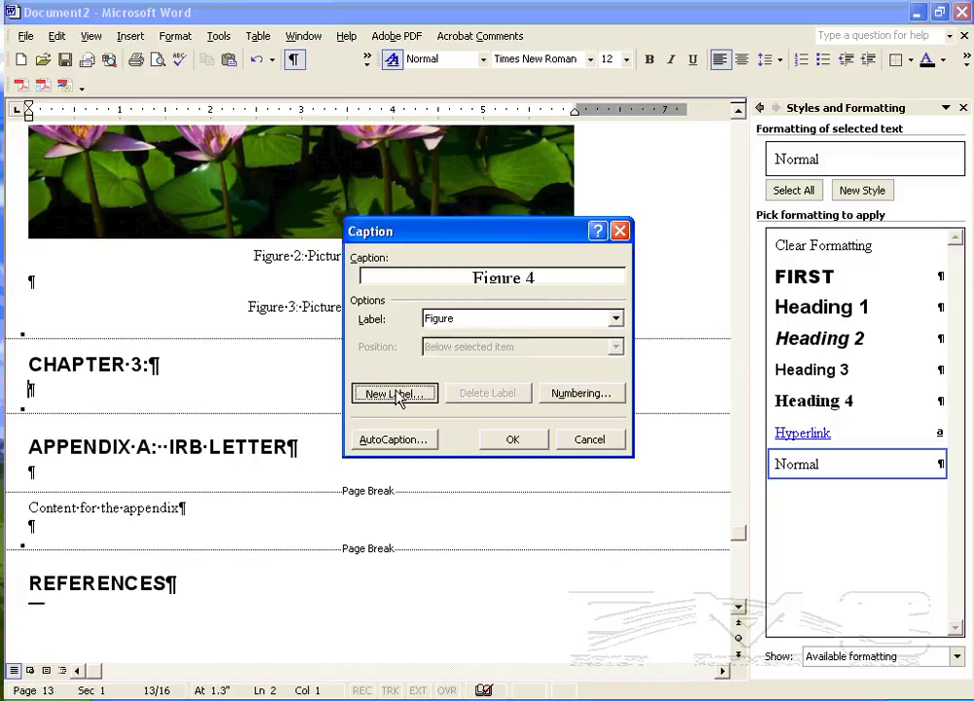
left_click(398, 394)
type("caption")
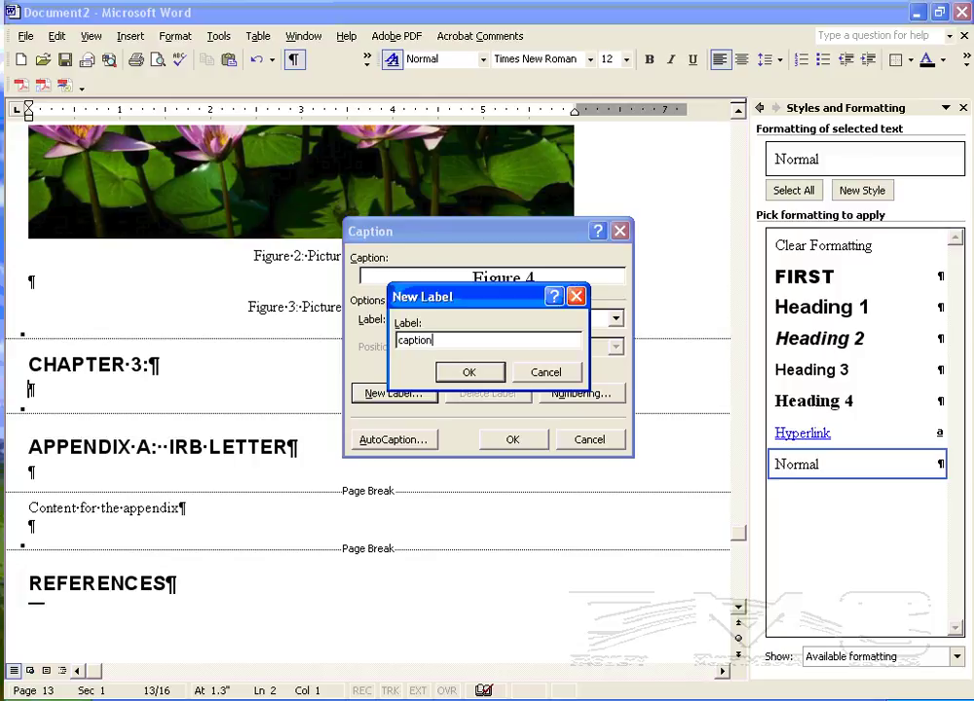
left_click(469, 372)
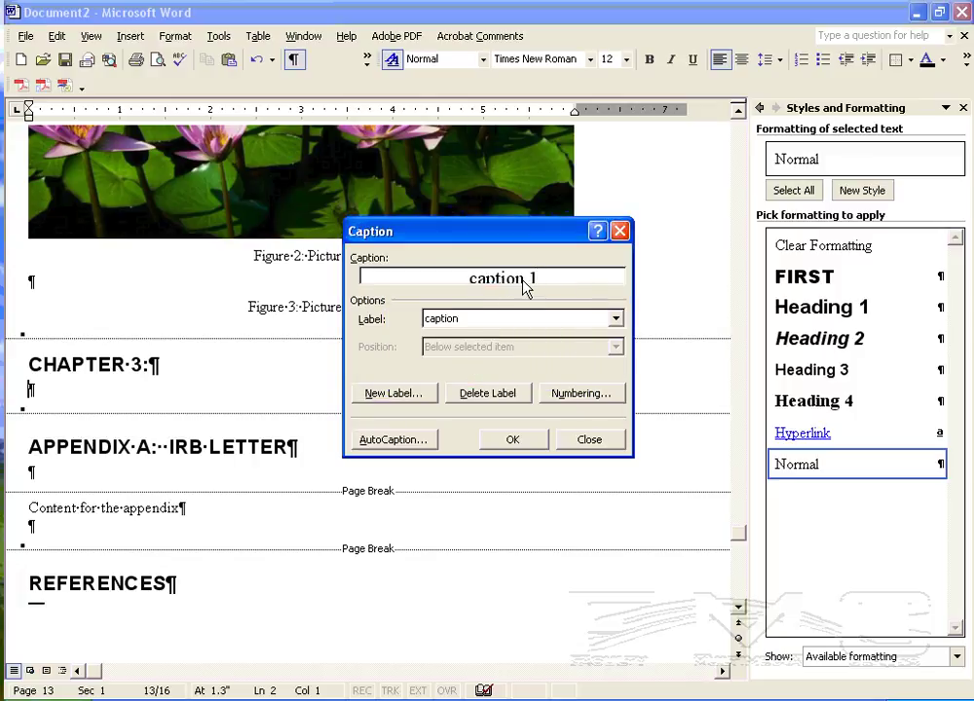
left_click(512, 440)
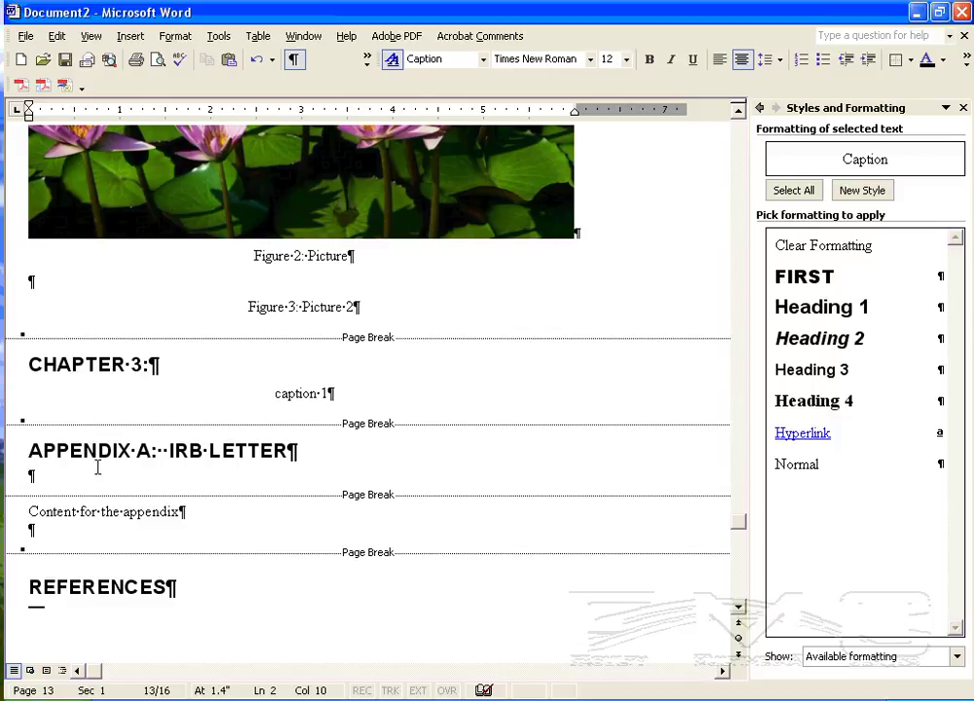
- Insert a second caption with the label "caption" on the blank line below the APPENDIX A heading
left_click(30, 476)
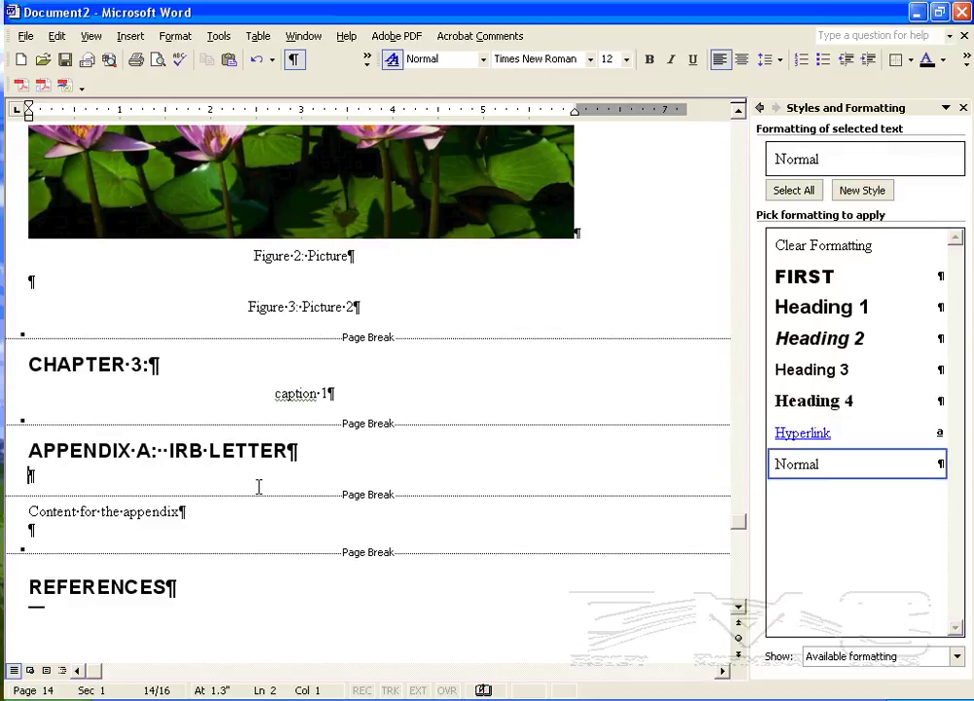
left_click(136, 37)
mouse_move(191, 148)
left_click(282, 167)
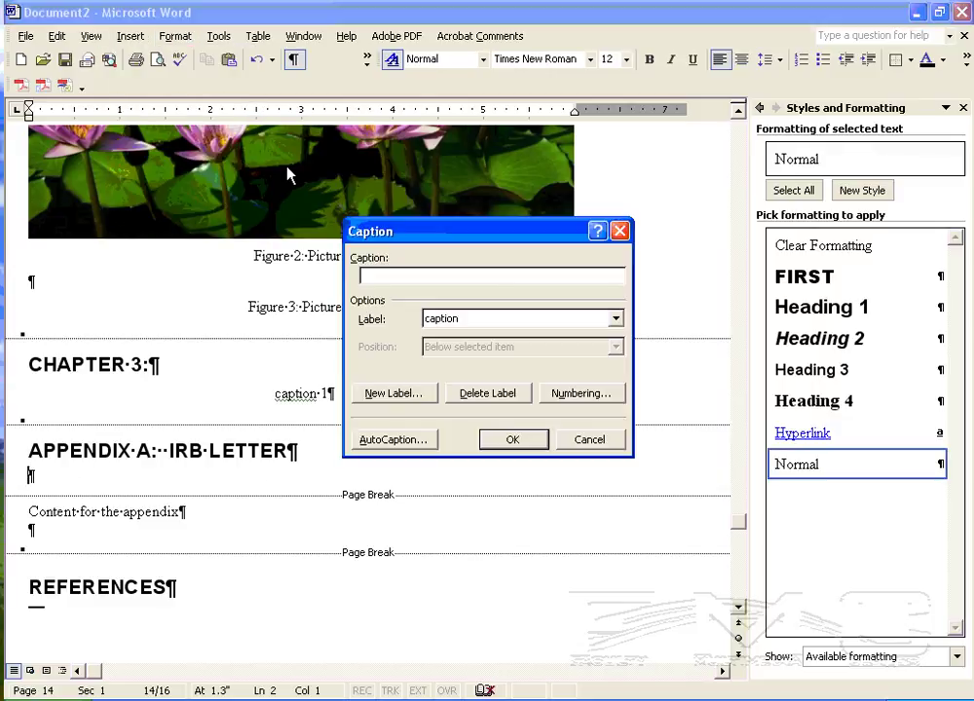
left_click(615, 320)
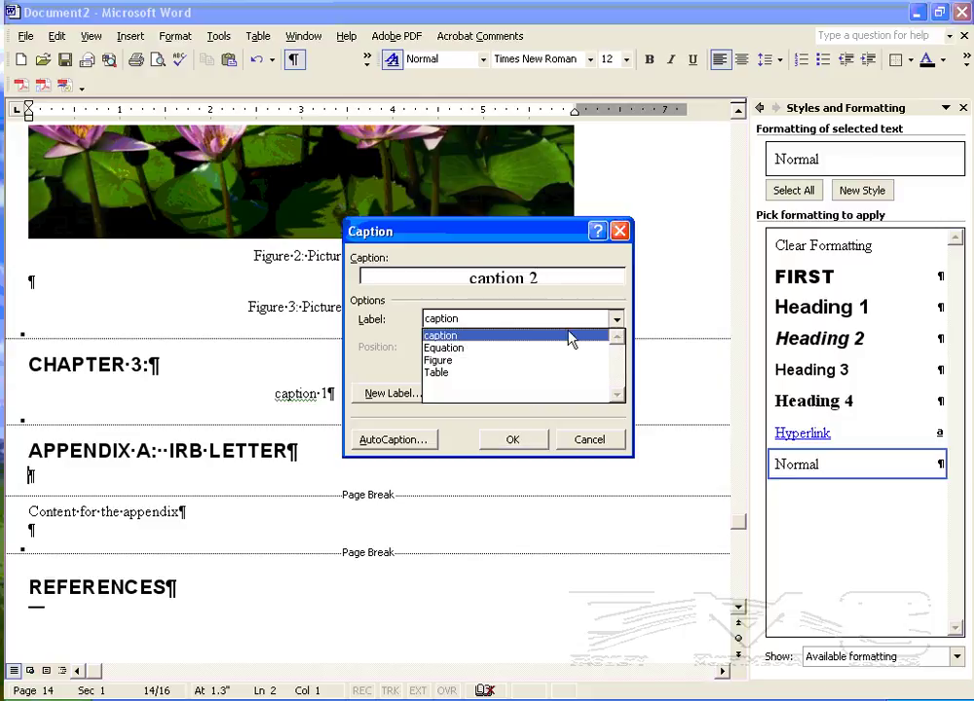
key("Escape")
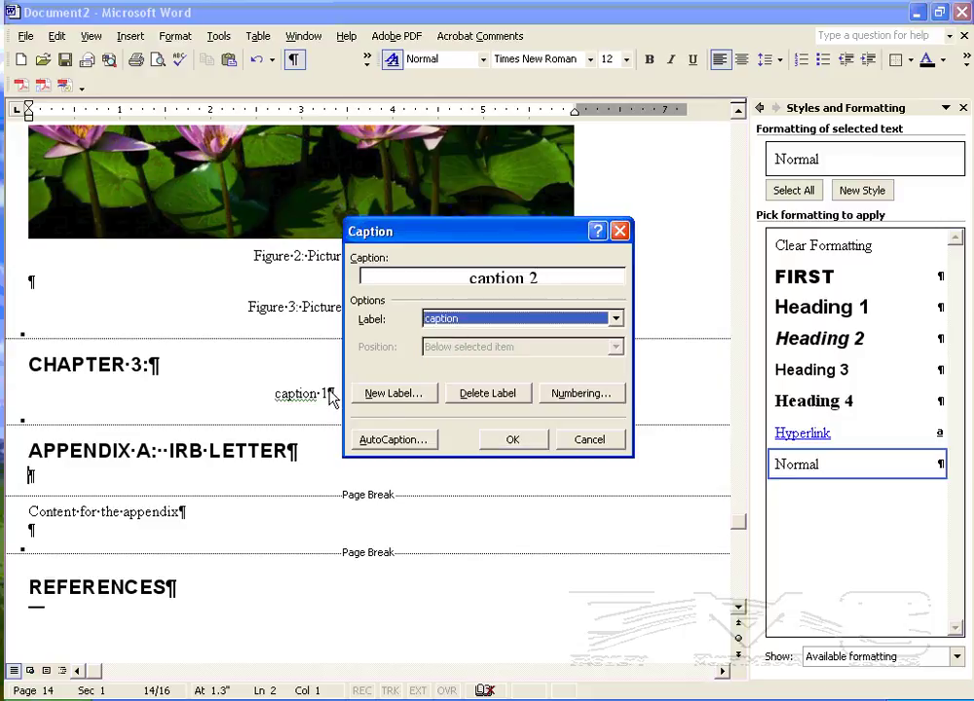
left_click(615, 321)
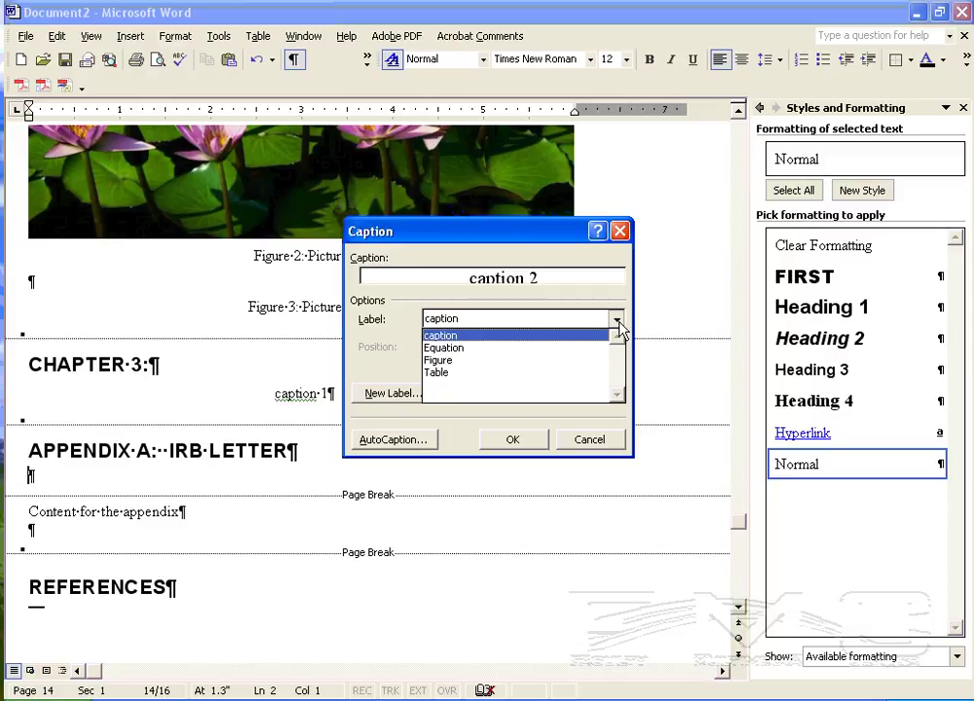
left_click(545, 337)
left_click(539, 443)
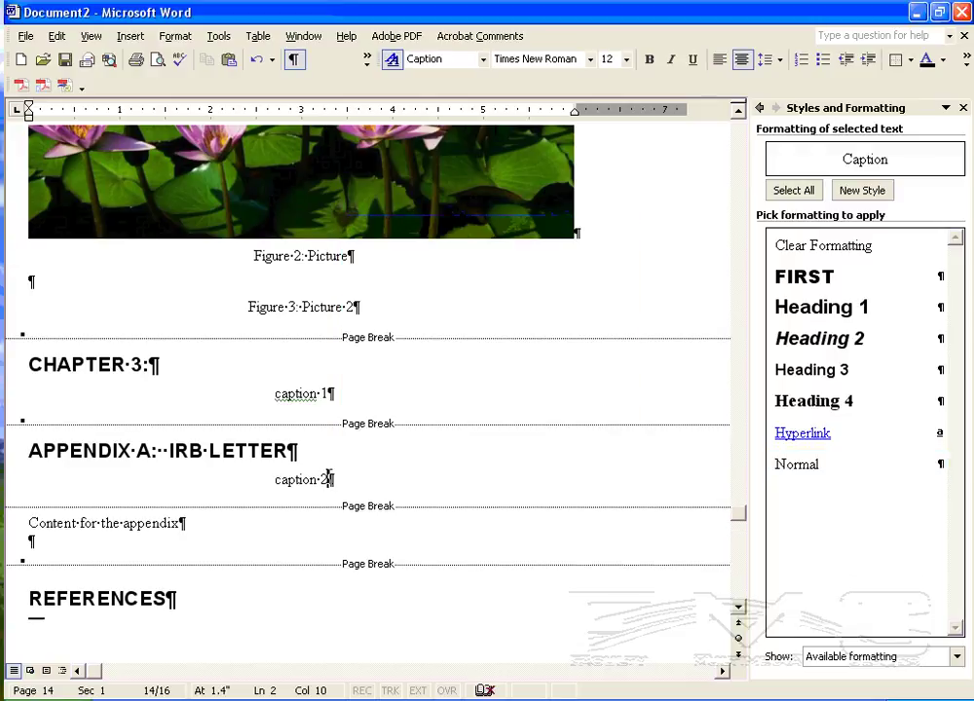
left_click(322, 392)
- Insert a page break on the blank line below the list of figures entries
scroll(400, 448, "up", 15)
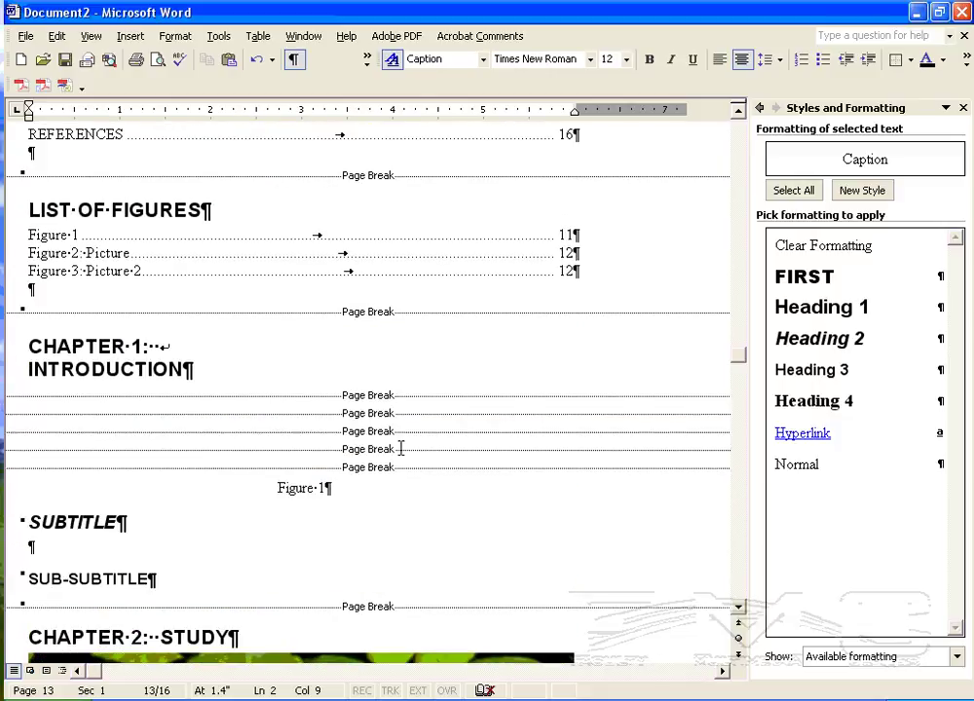
scroll(400, 445, "up", 2)
scroll(400, 443, "down", 1)
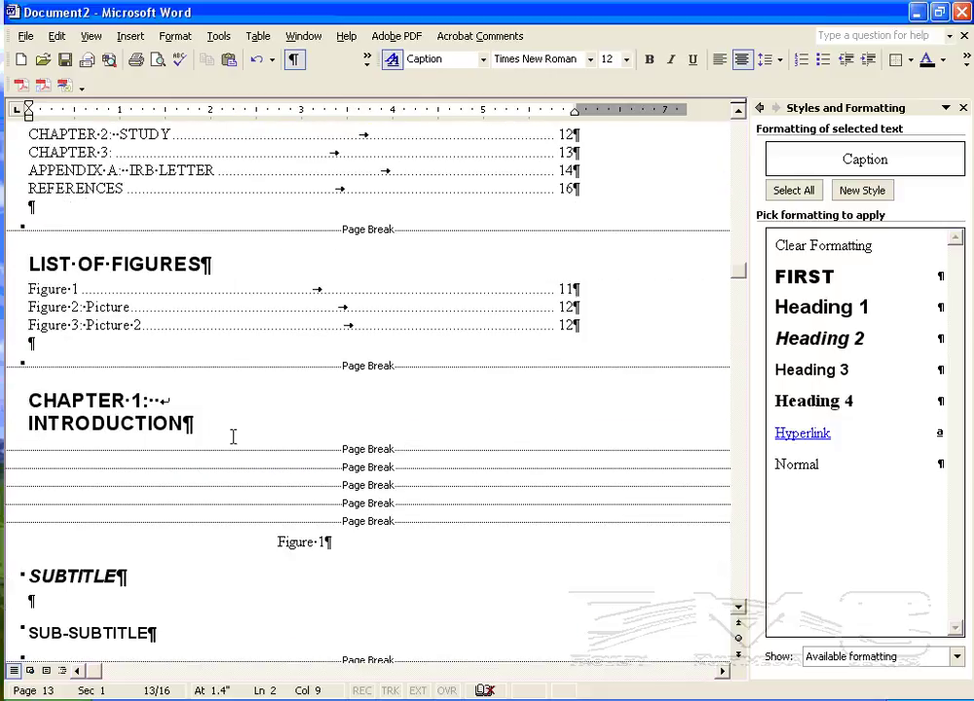
left_click(32, 342)
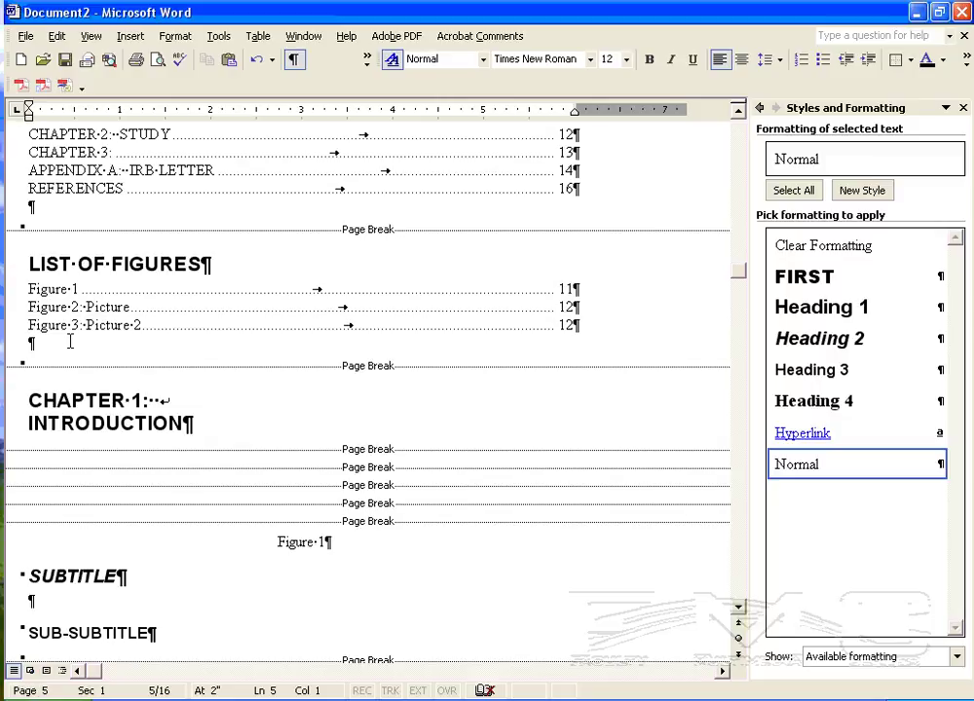
key("ctrl+Return")
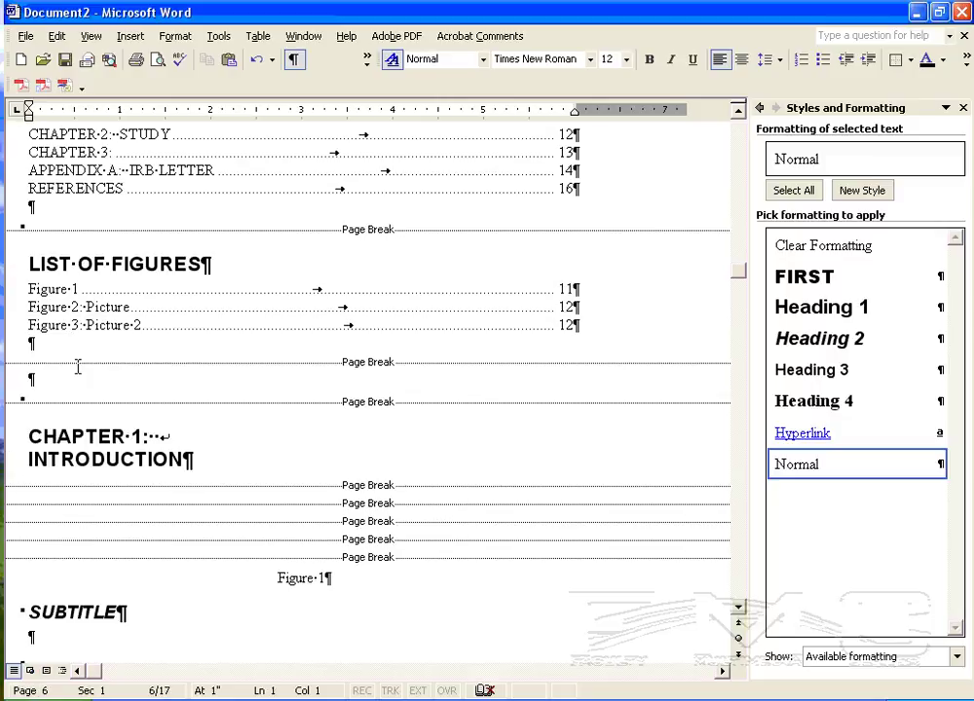
- Enter the title "List of Captions" on the new page and apply the Heading 1 style to it
type("List of Captionsw")
key("BackSpace")
key("BackSpace")
type("s")
left_click_drag(26, 378, 128, 378)
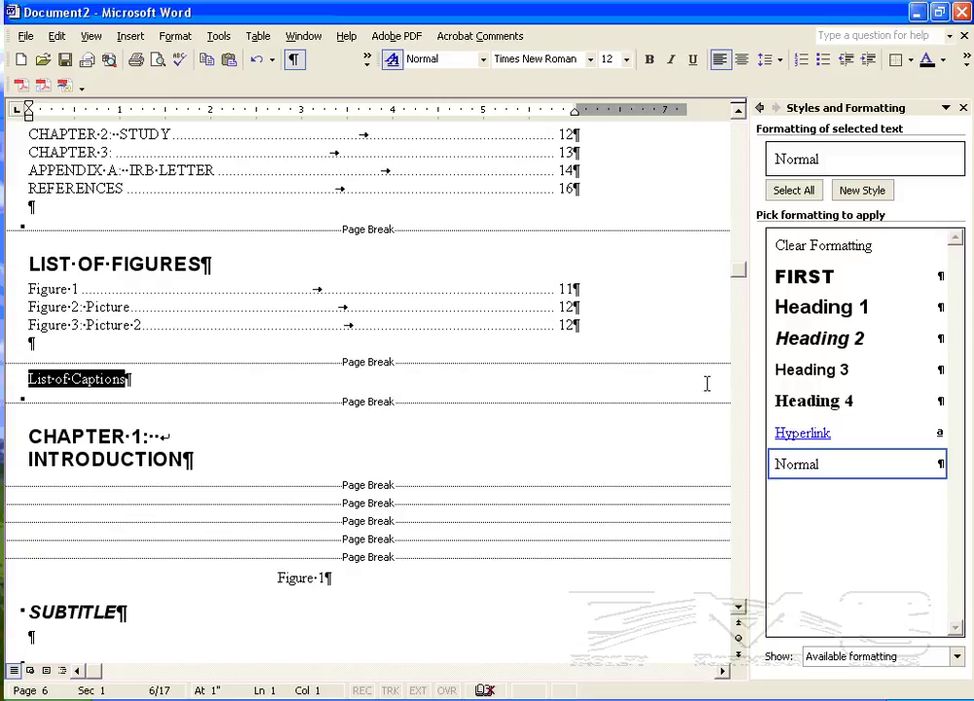
left_click(811, 310)
- Update the entire table of contents, including its entries as well as the page numbers
left_click(138, 170)
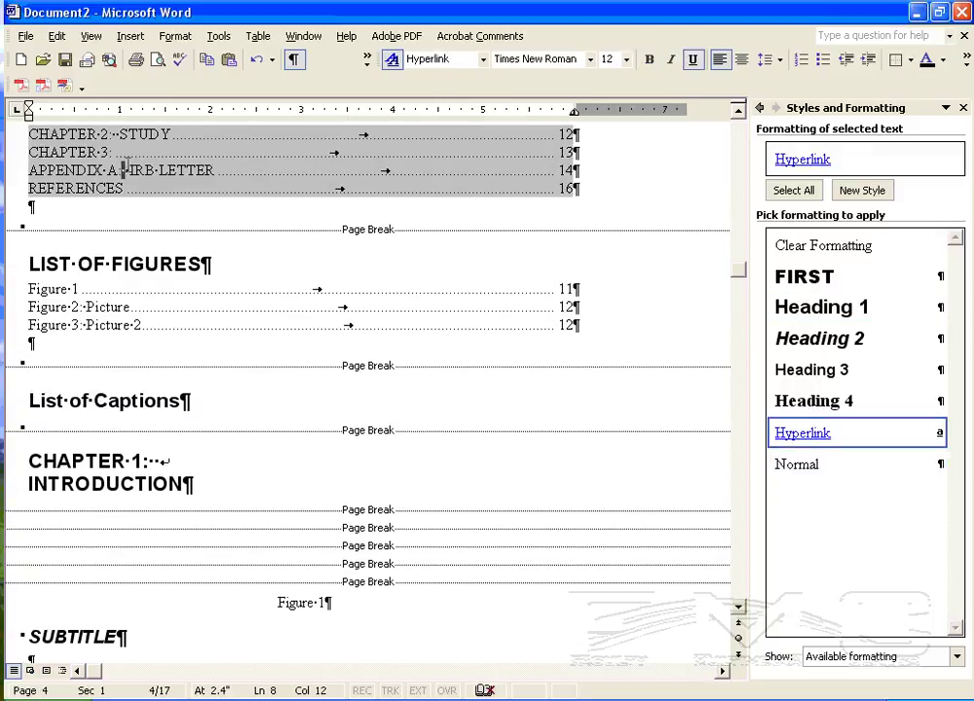
right_click(130, 167)
left_click(210, 245)
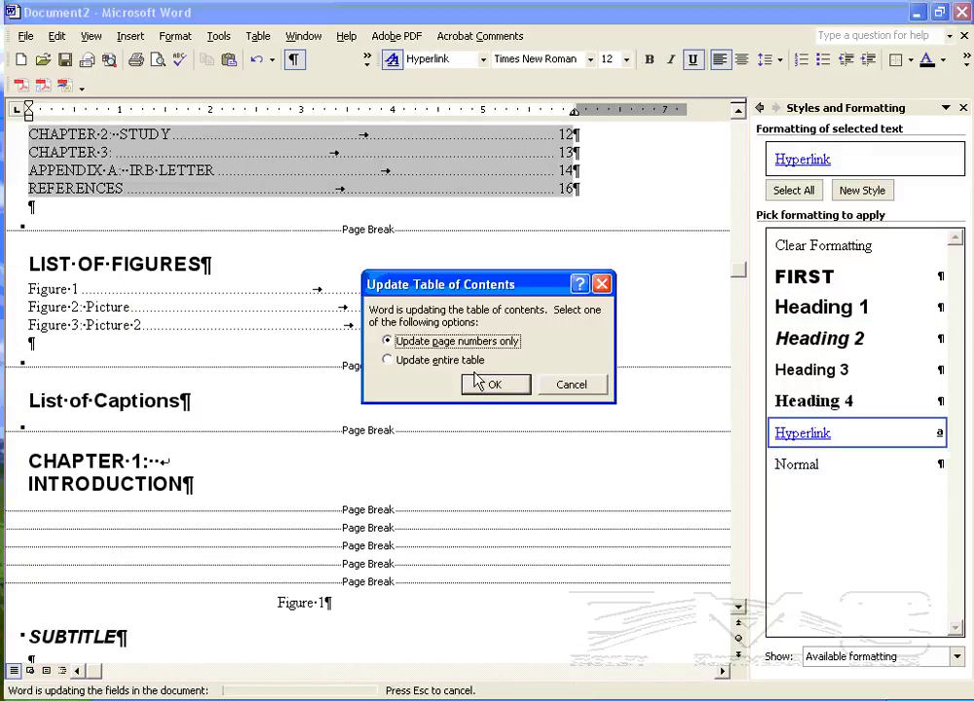
left_click(428, 361)
left_click(496, 386)
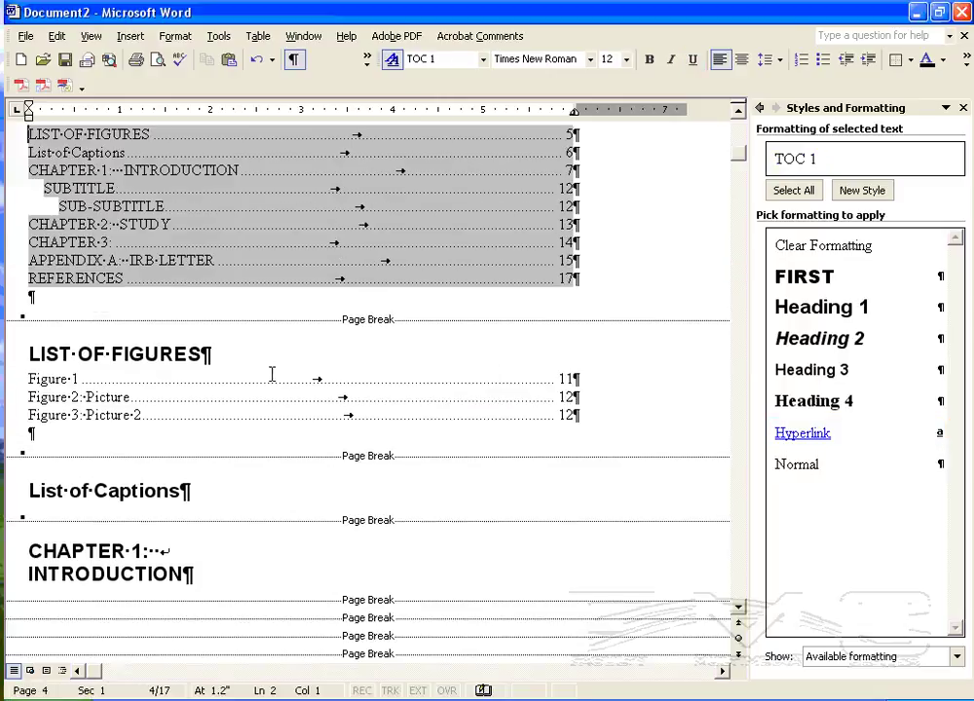
- Check the List of Captions entry in the updated table of contents
scroll(97, 244, "up", 1)
left_click(51, 203)
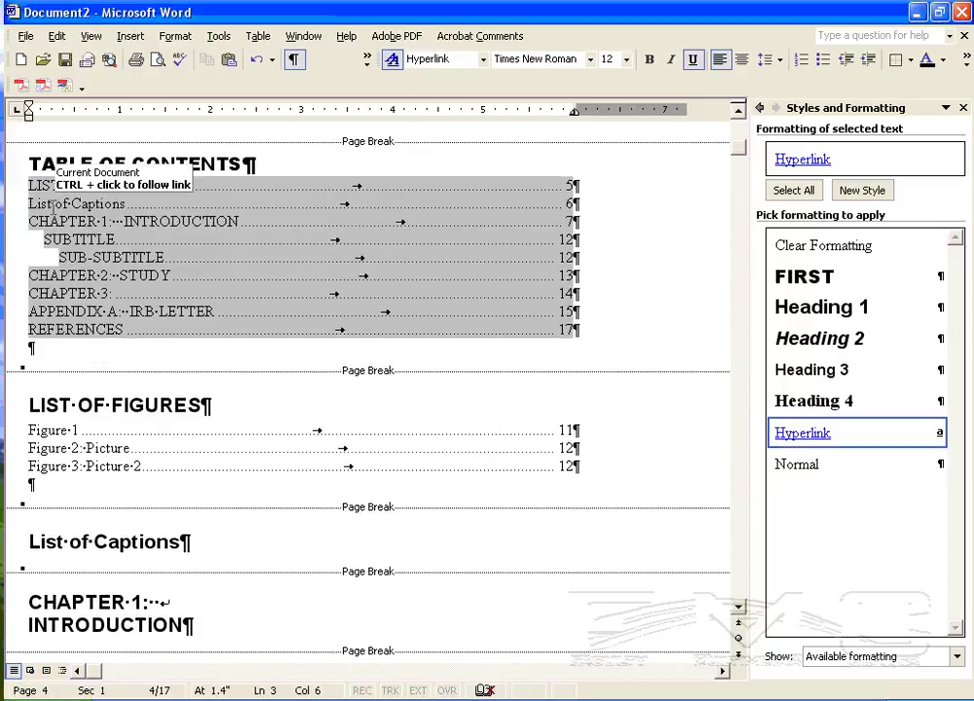
key("shift+Right")
key("shift+Right")
key("shift+Right")
key("shift+Right")
key("shift+Right")
key("shift+Right")
key("shift+Right")
key("shift+Right")
key("shift+Right")
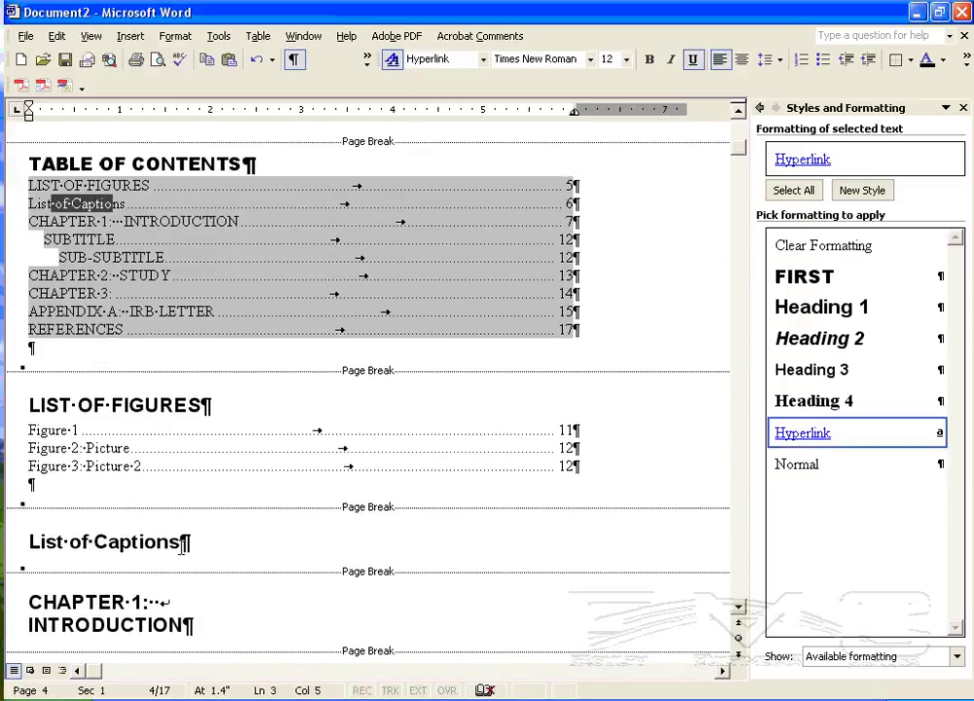
- Insert a table of figures using the caption label "caption" on a new line below the List of Captions heading
left_click(182, 542)
key("Return")
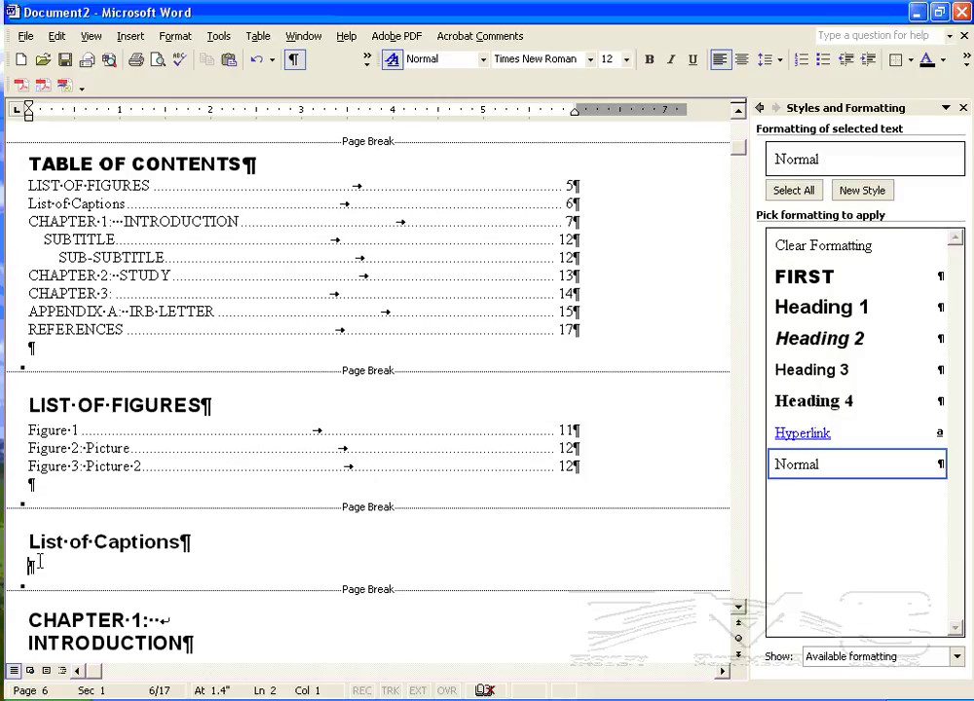
left_click(131, 37)
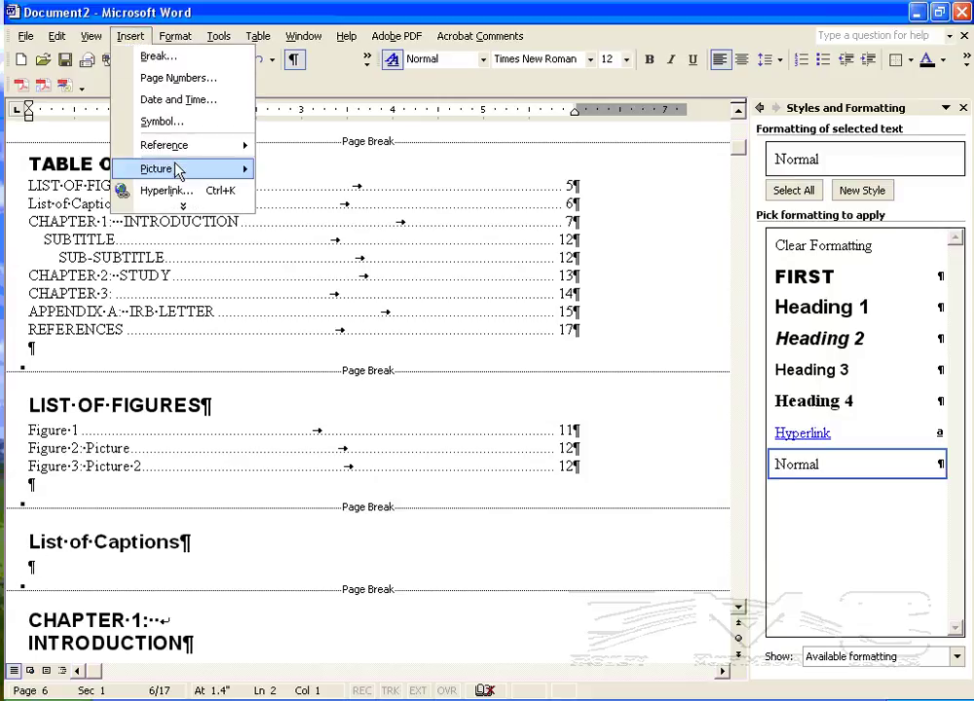
mouse_move(224, 145)
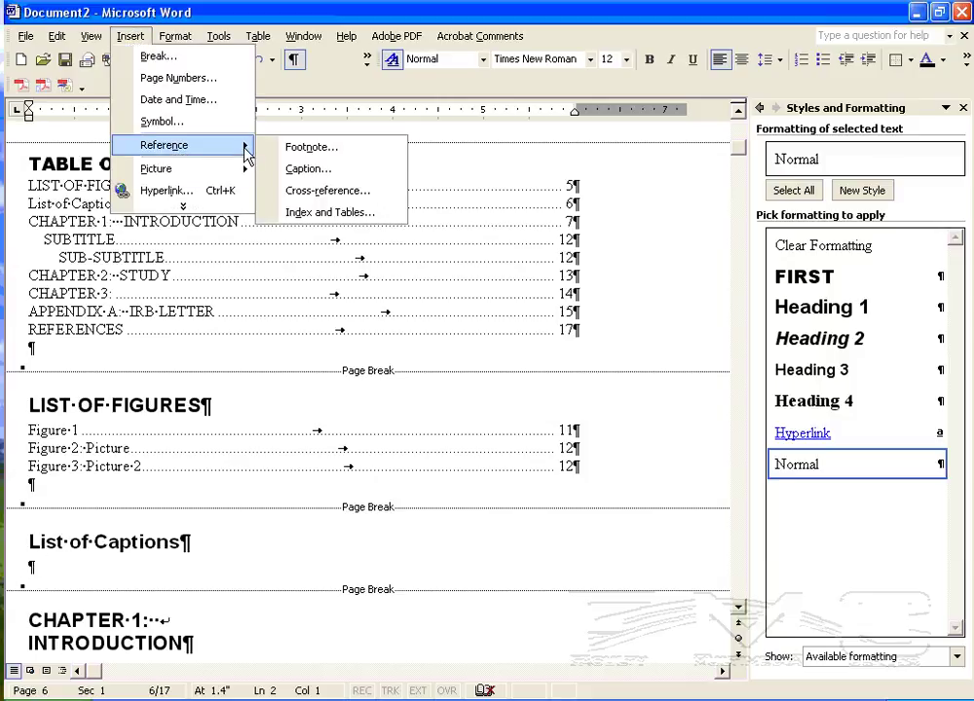
left_click(282, 211)
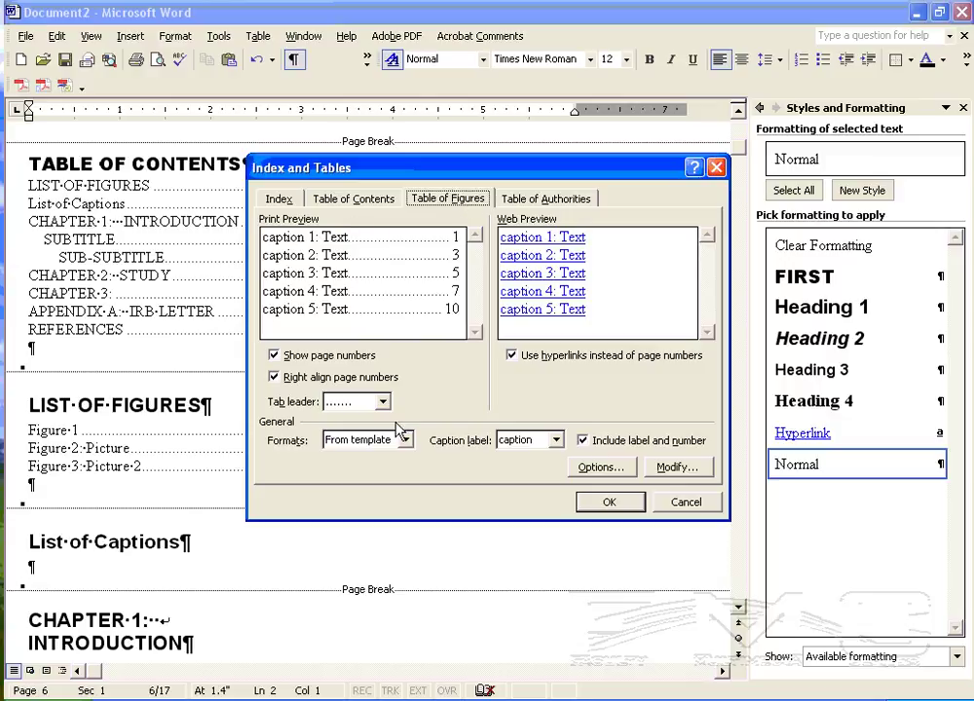
left_click(556, 440)
left_click(536, 494)
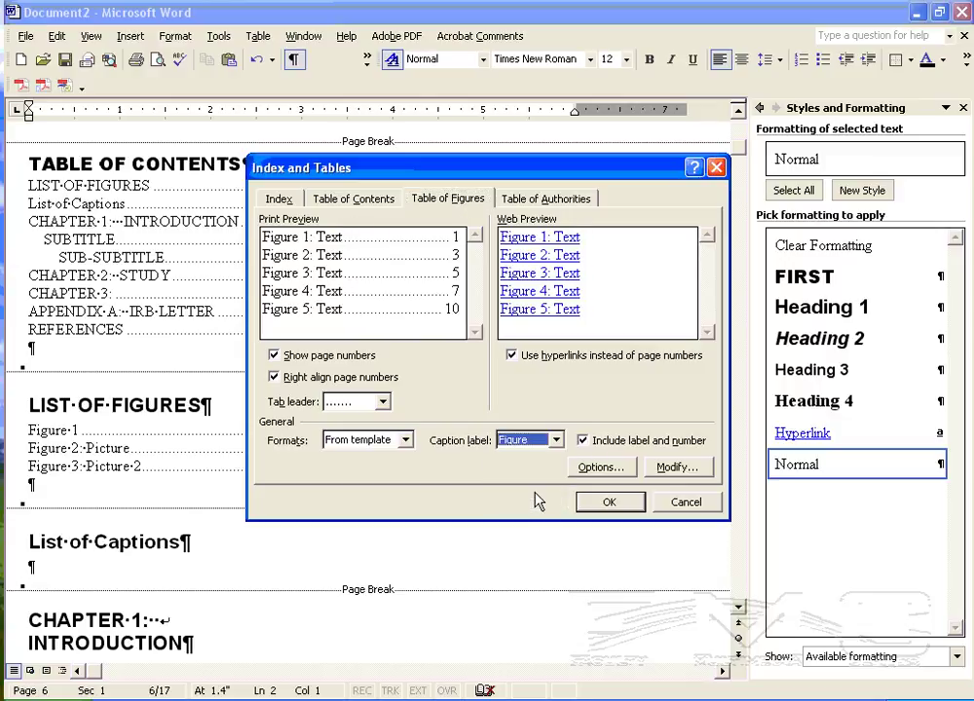
left_click(556, 440)
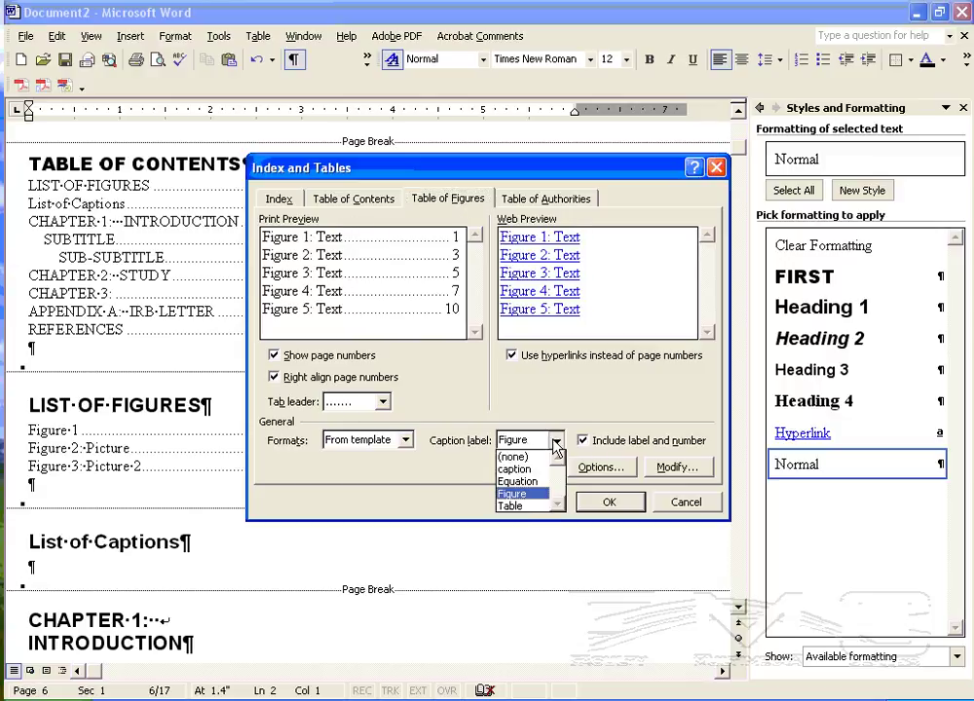
left_click(534, 471)
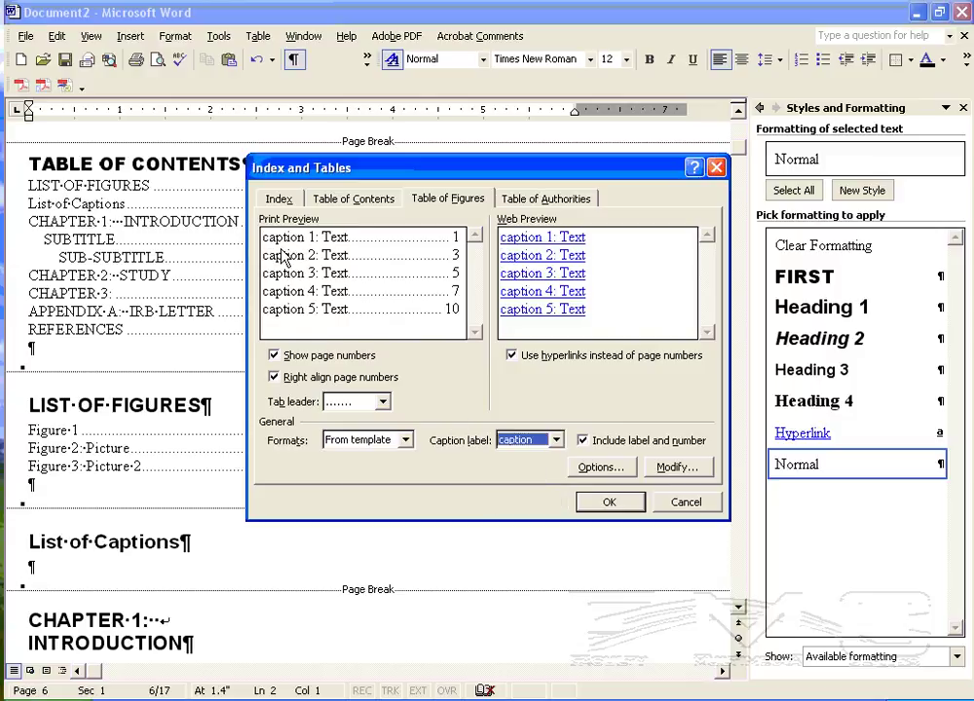
left_click(603, 500)
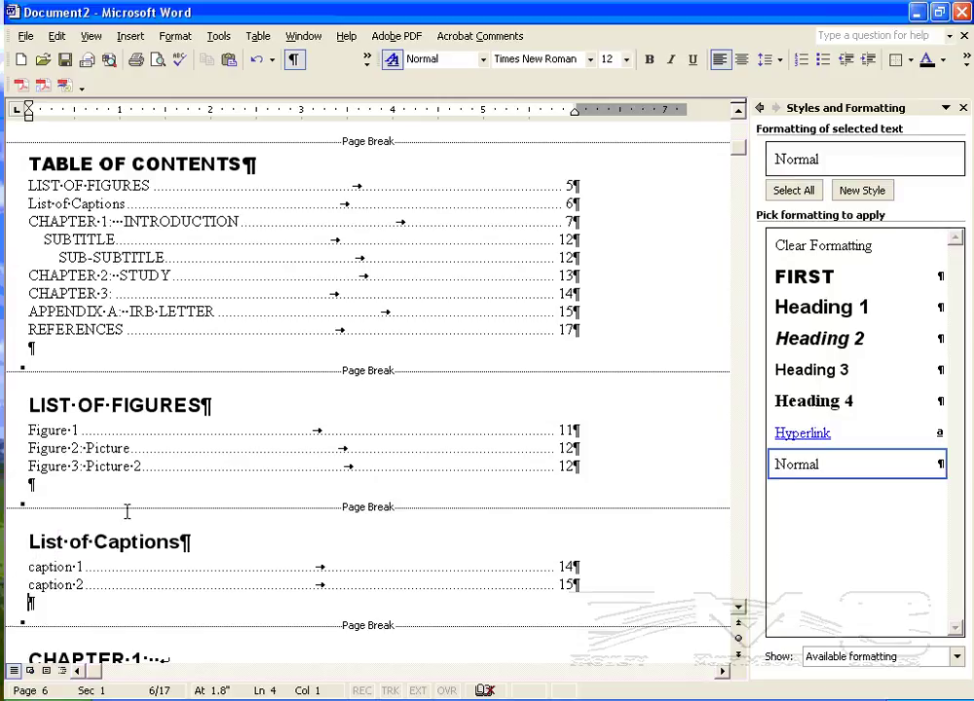
- Follow the Figure 2 entry in the list of figures to its caption and extend the caption text to "Picture one"
scroll(126, 511, "down", 3)
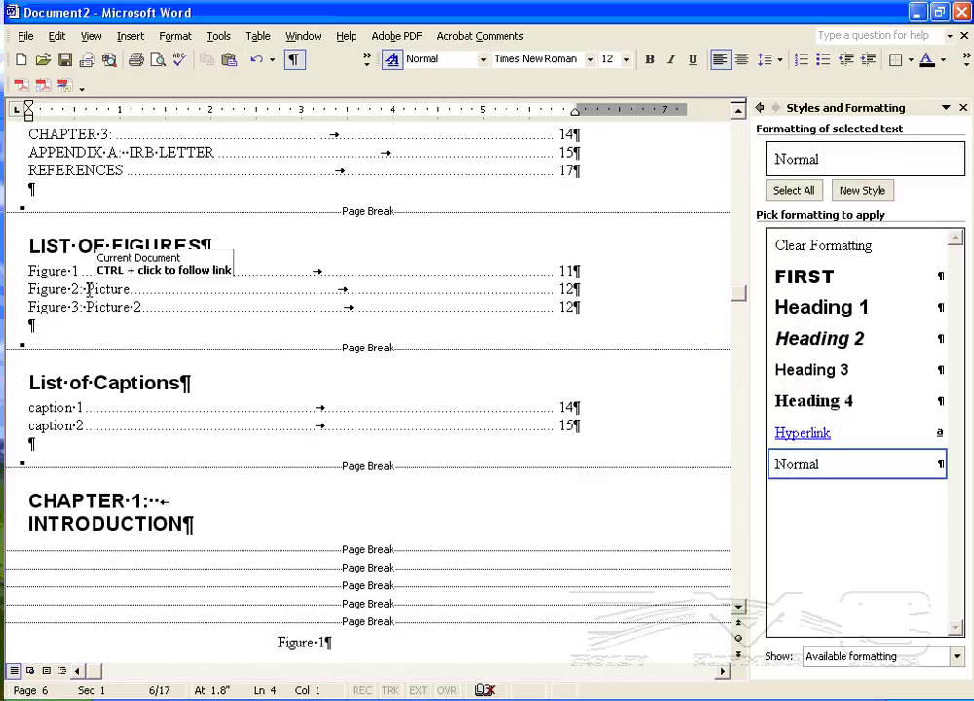
left_click_drag(86, 290, 133, 289)
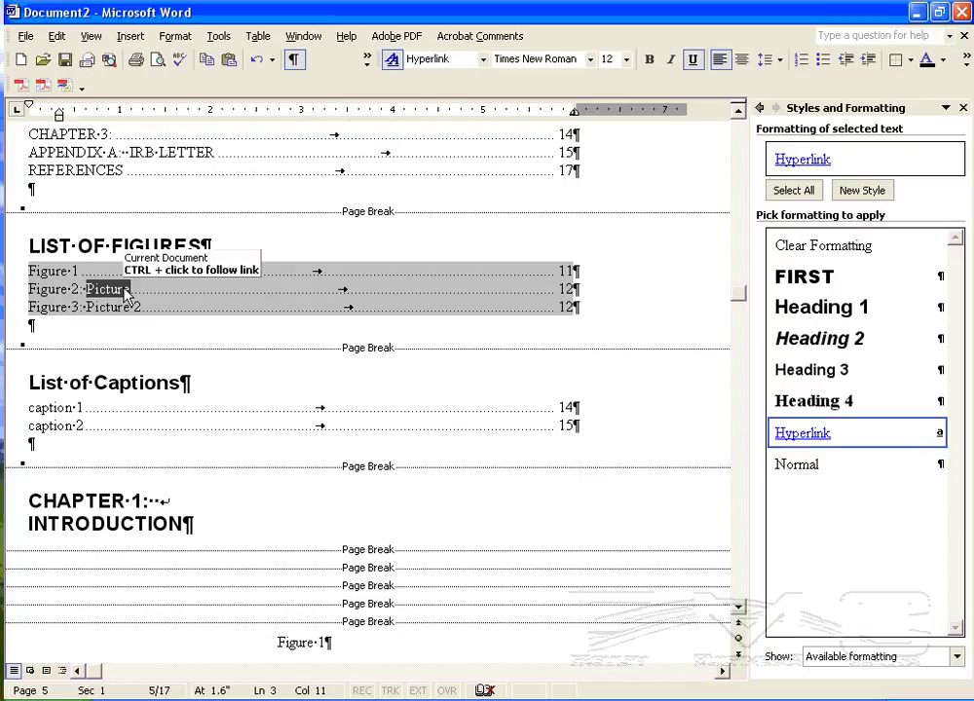
left_click(106, 290)
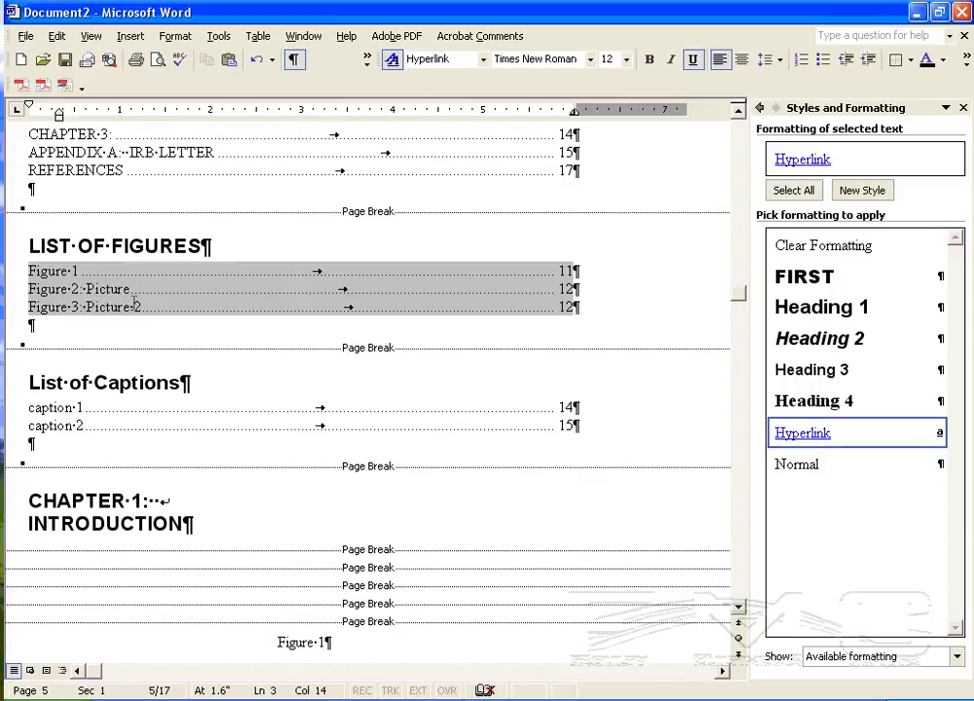
left_click(44, 289, "ctrl")
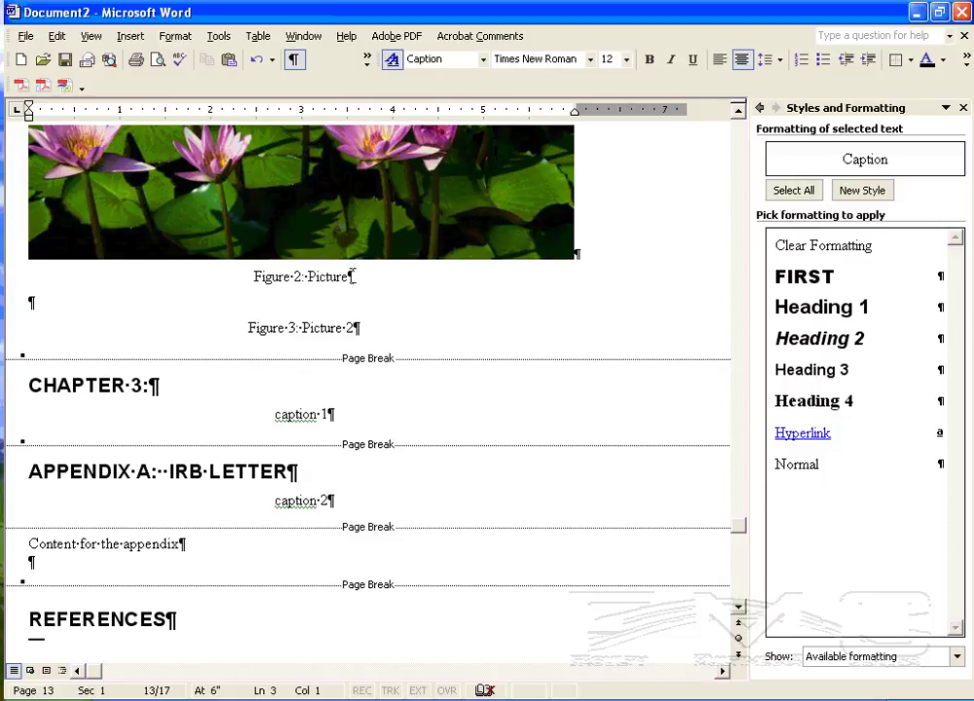
type("one")
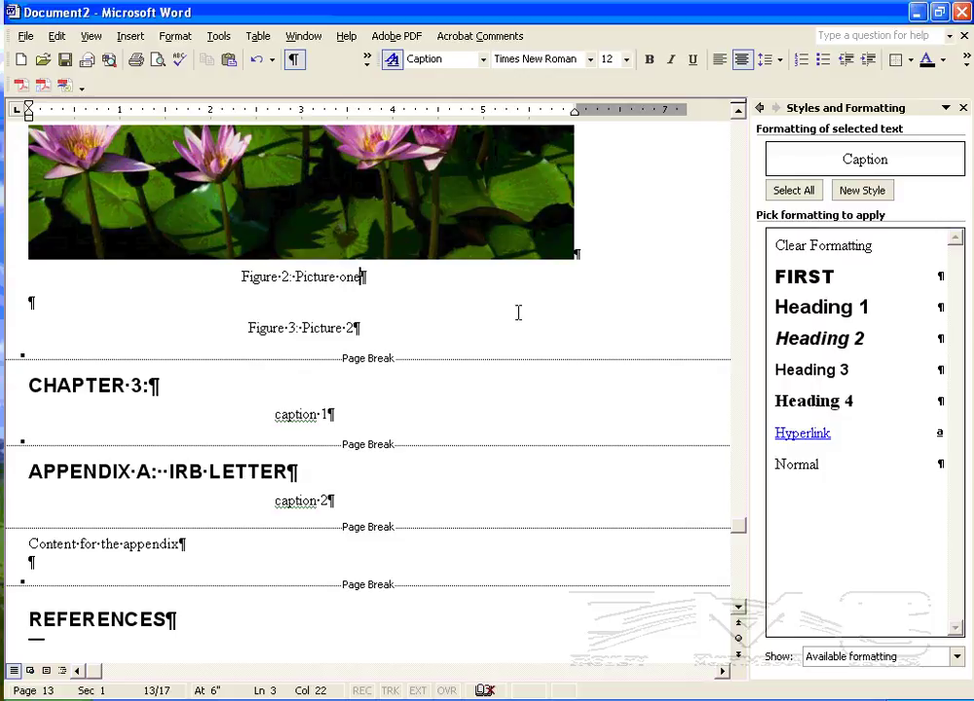
left_click(304, 276)
left_click_drag(340, 276, 360, 276)
- Update the entire list of figures, including entry text, and check the Figure 2 entry
scroll(279, 337, "up", 15)
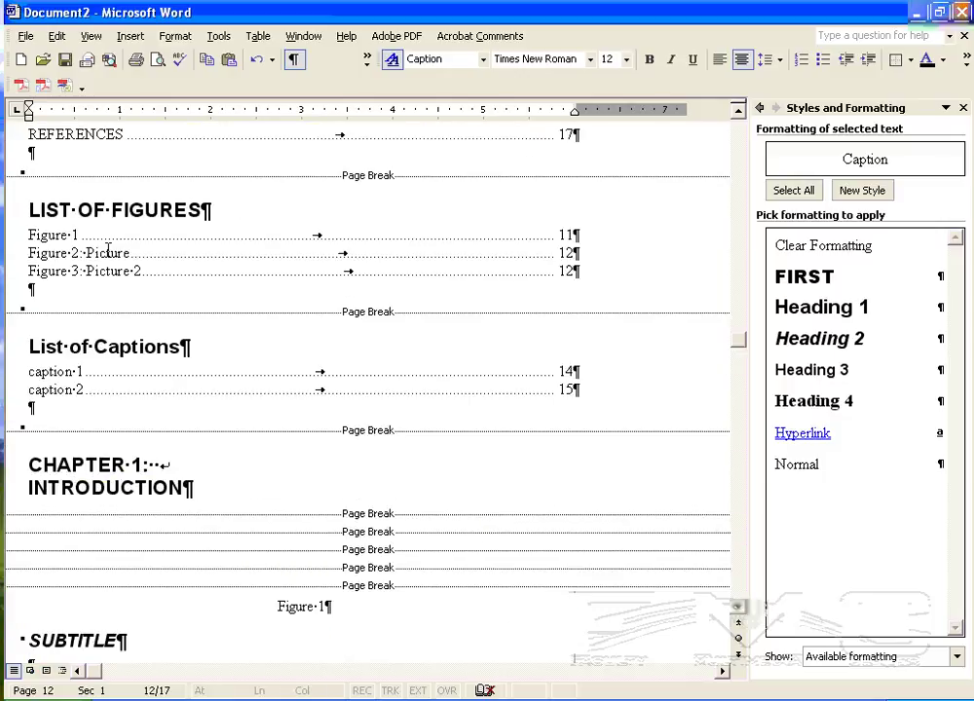
right_click(109, 252)
left_click(185, 331)
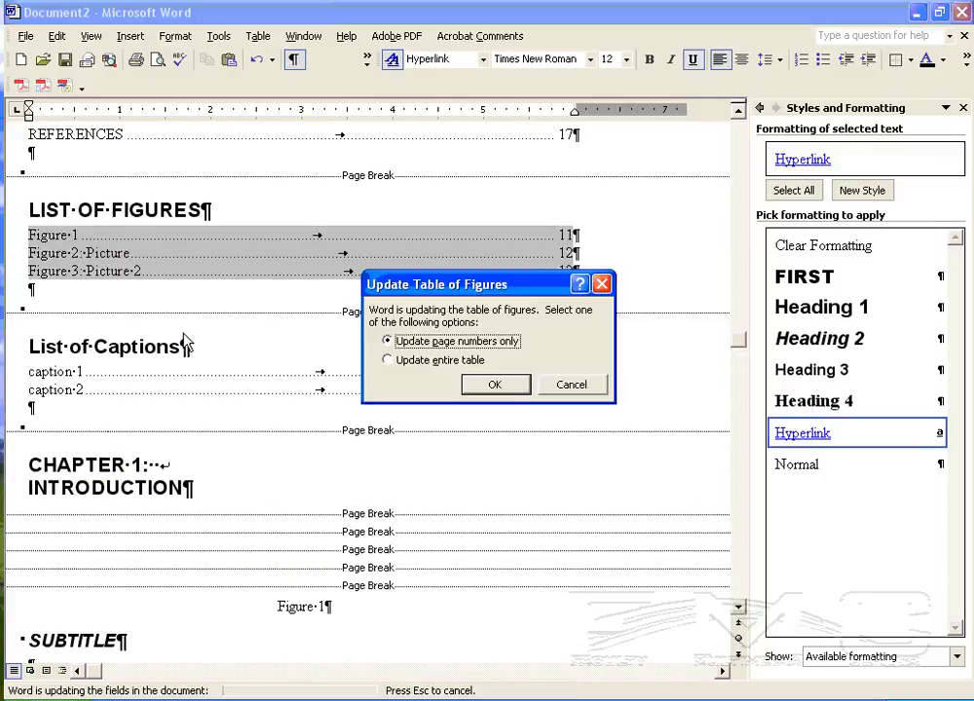
left_click(389, 362)
left_click(496, 385)
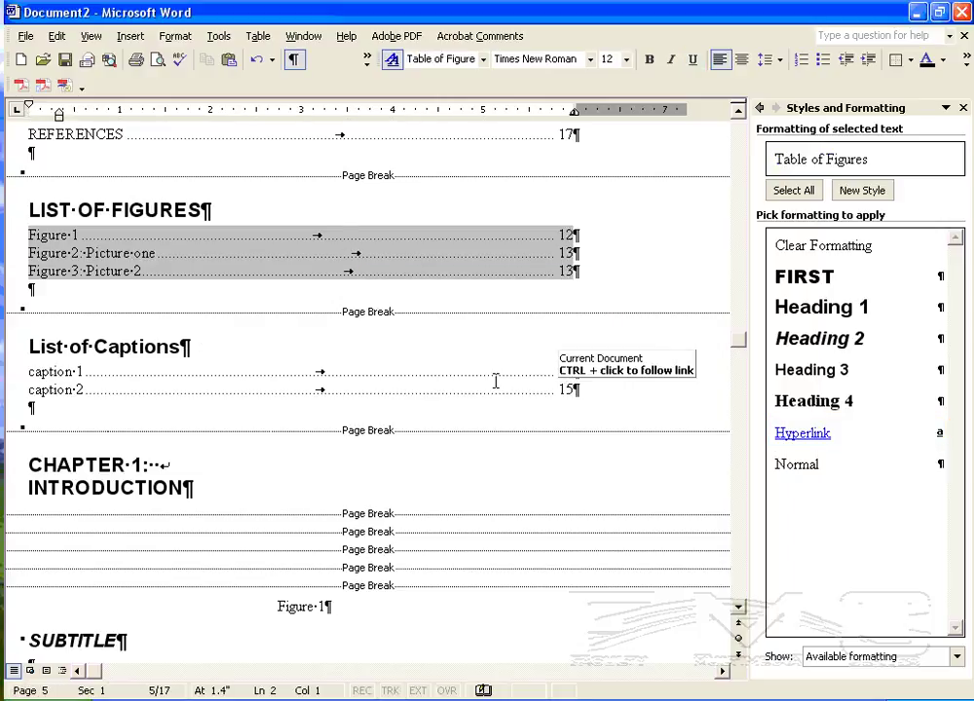
left_click_drag(134, 253, 154, 255)
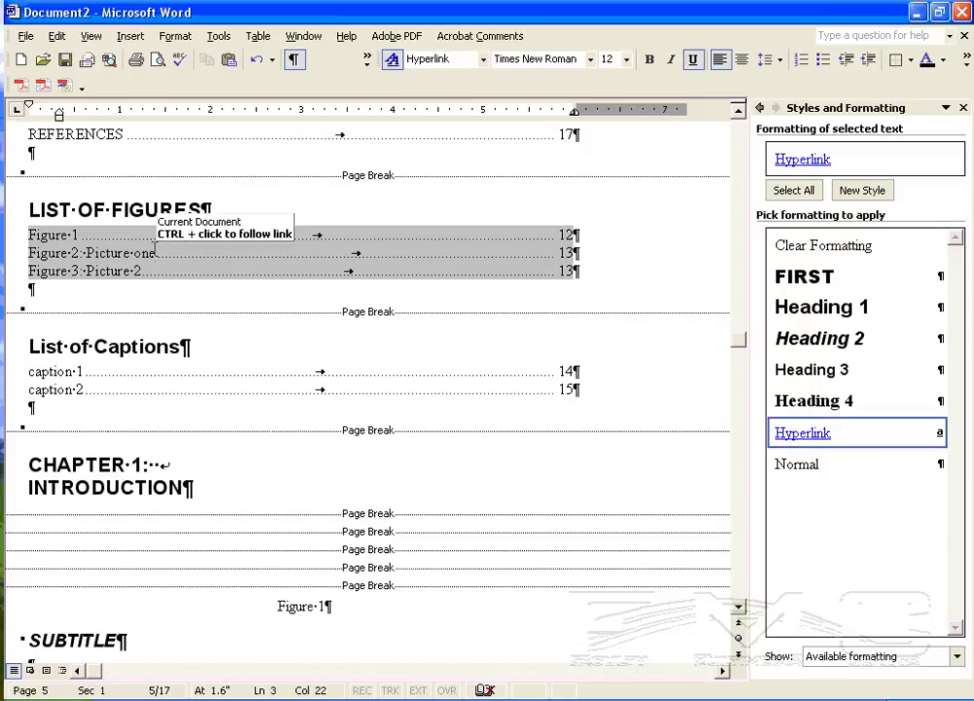
- Add the text "one two three" directly after the Figure 1 entry in the list of figures
left_click(95, 233)
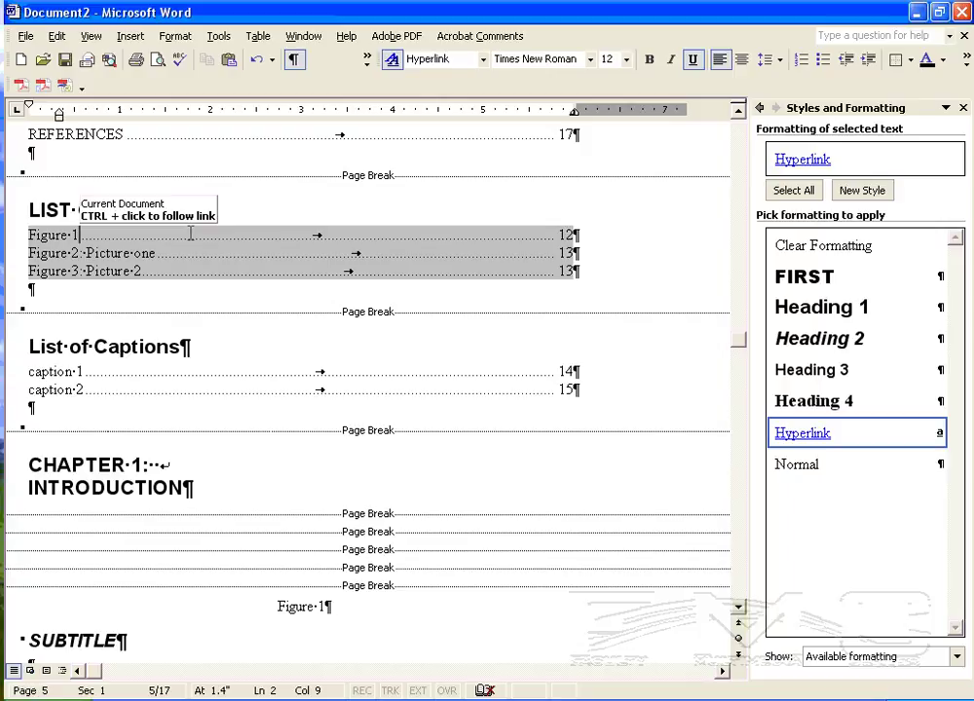
type("on")
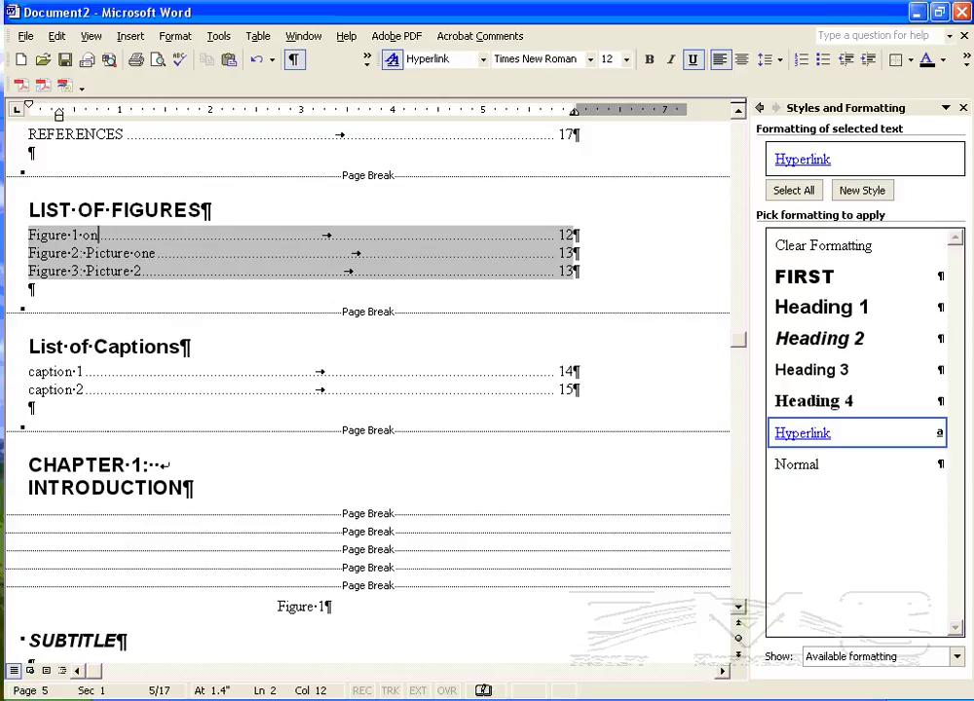
type("e two three")
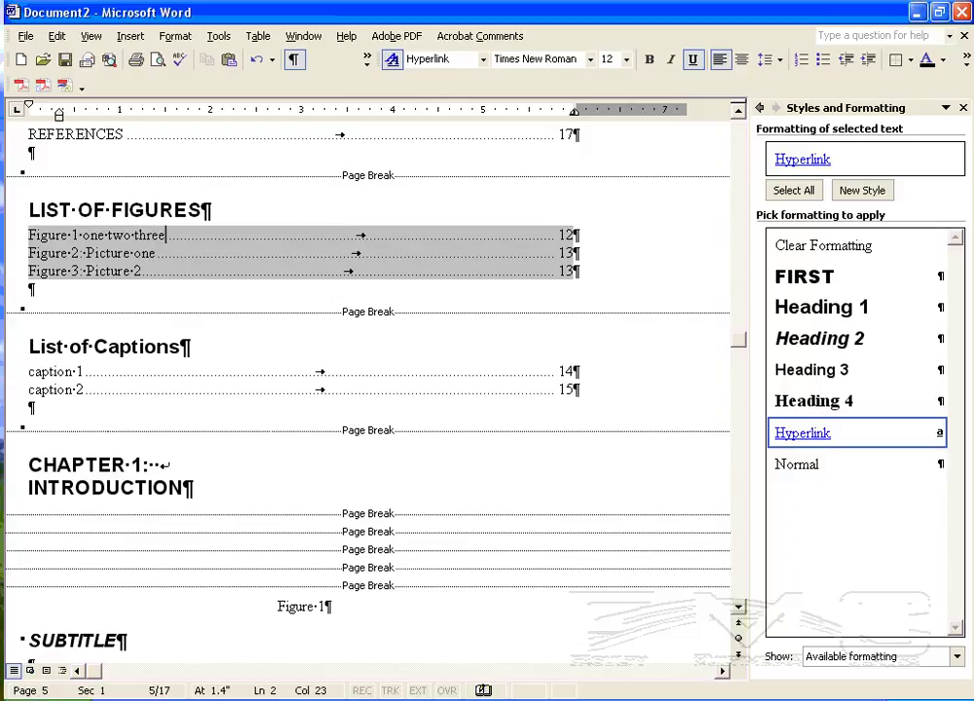
left_click(118, 245)
- Compare the Figure 1 list entry with its caption under Chapter 1, and regenerate the entire list of figures from the captions
scroll(185, 459, "down", 5)
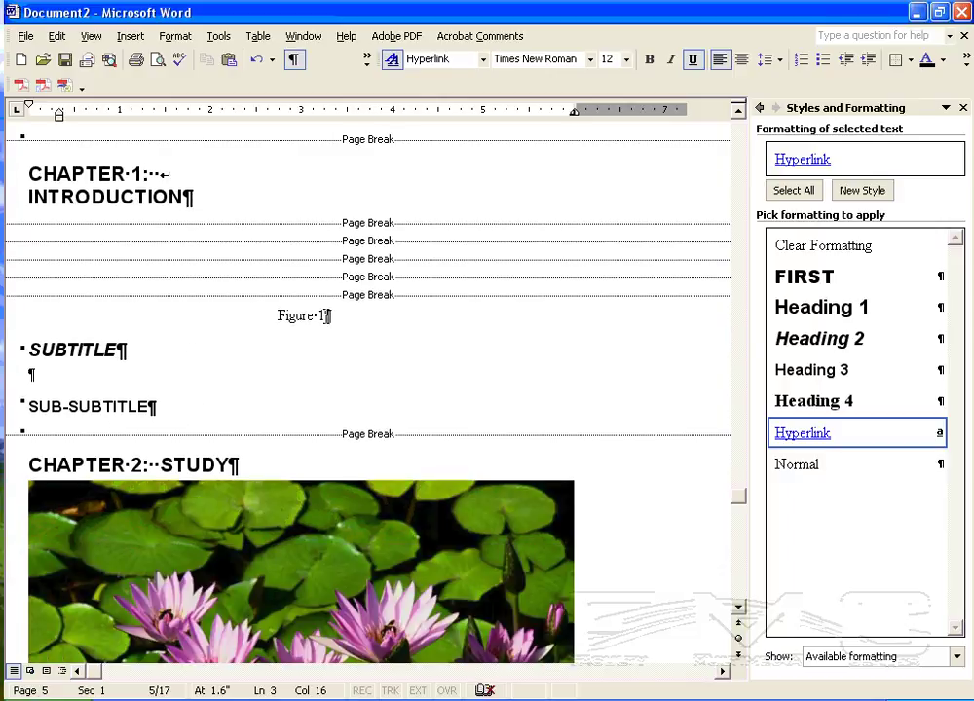
left_click(327, 315)
scroll(175, 364, "up", 7)
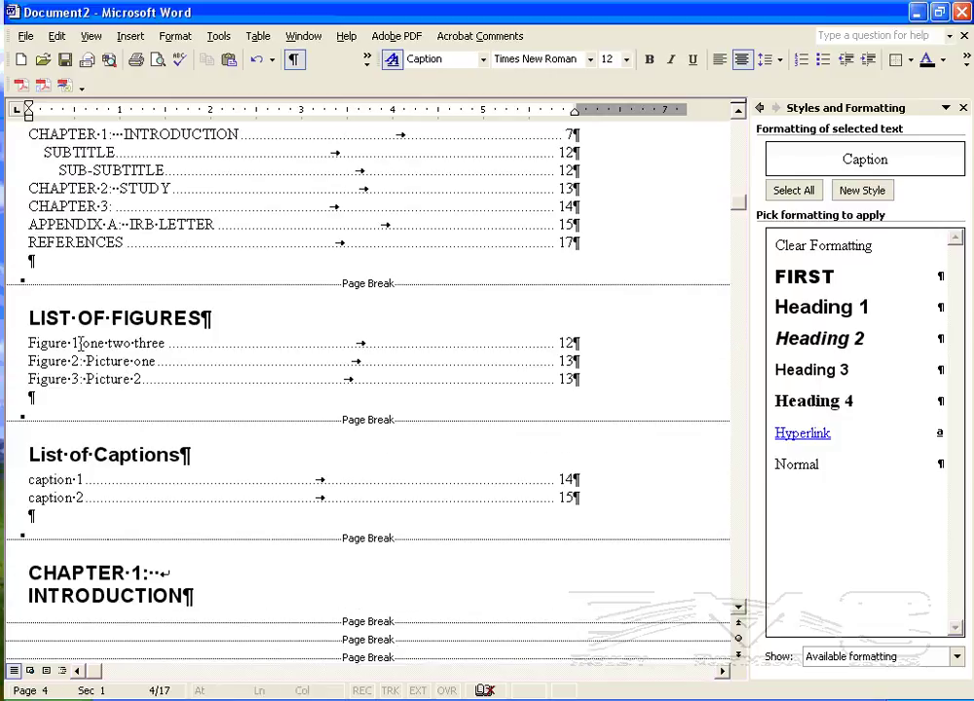
scroll(377, 464, "down", 5)
scroll(256, 391, "up", 3)
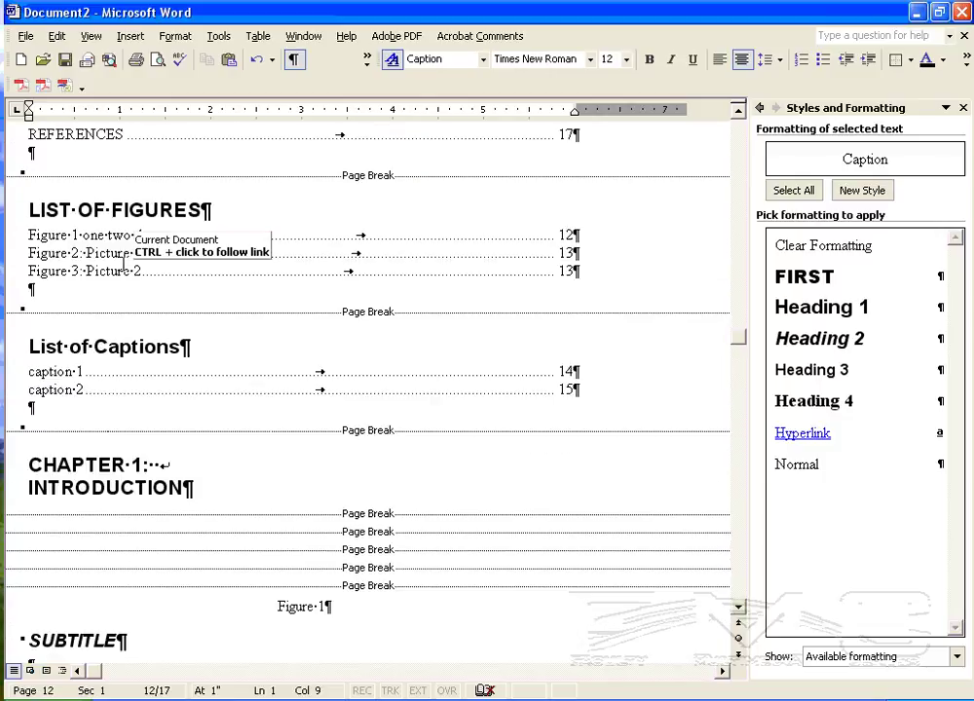
left_click(117, 252)
right_click(117, 252)
left_click(180, 340)
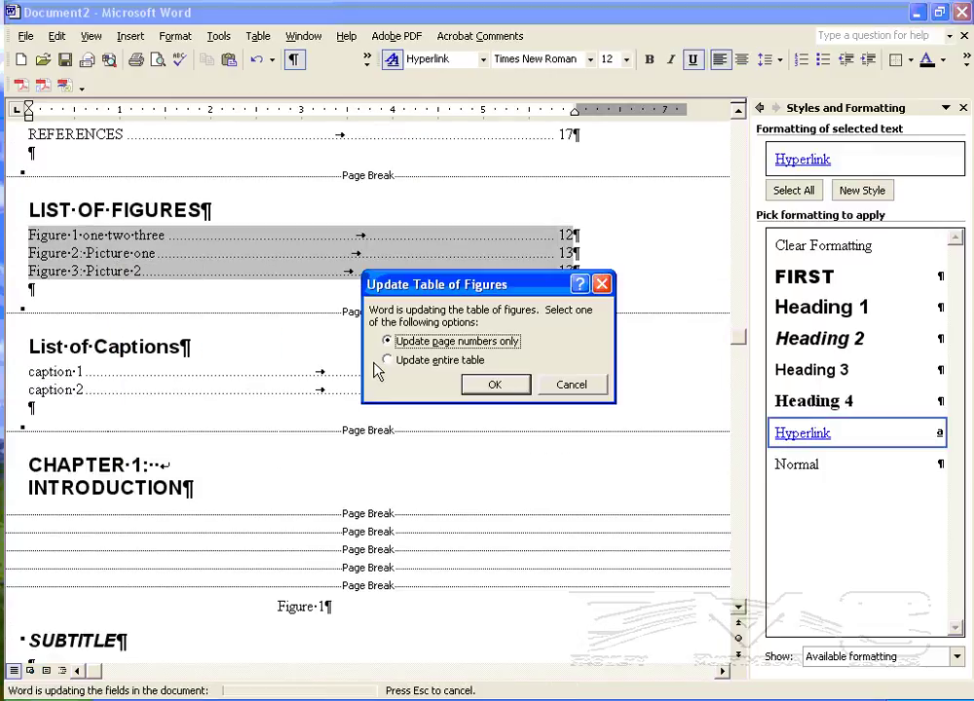
left_click(402, 361)
left_click(495, 384)
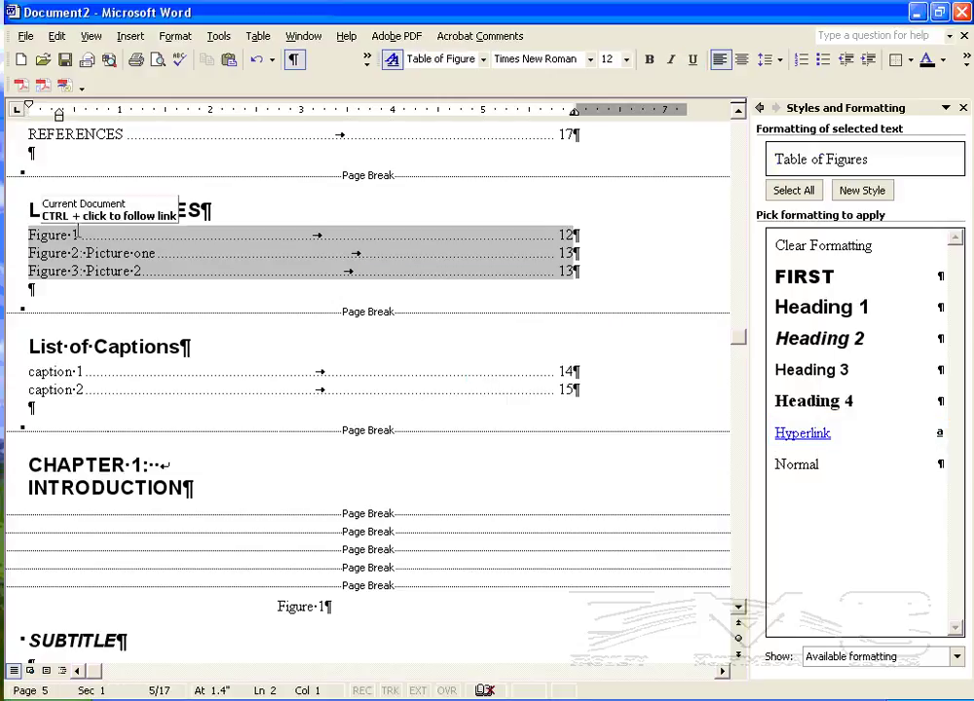
- Review the entries in the table of contents, list of figures and list of captions against the document body
left_click(141, 252)
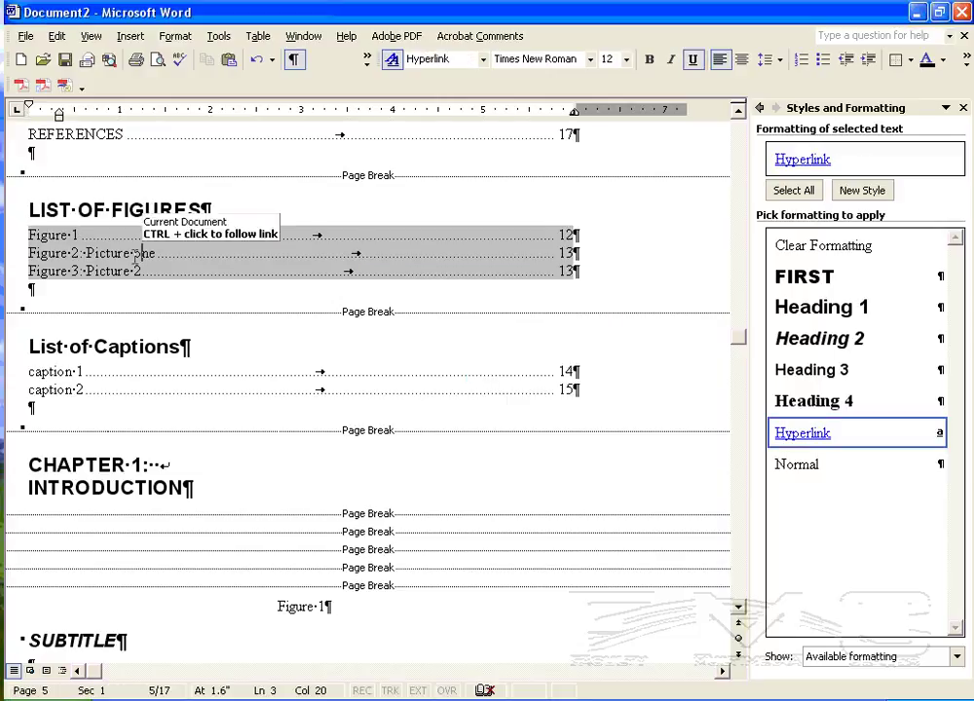
scroll(204, 265, "down", 4)
scroll(204, 265, "down", 2)
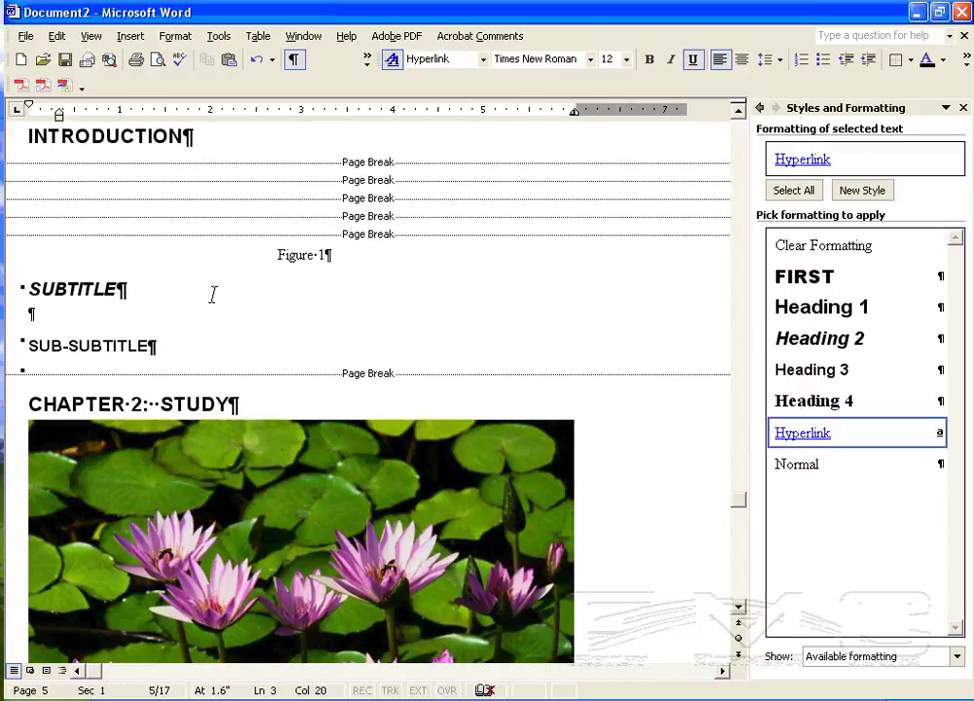
scroll(212, 294, "up", 10)
left_click(134, 285)
scroll(134, 285, "down", 3)
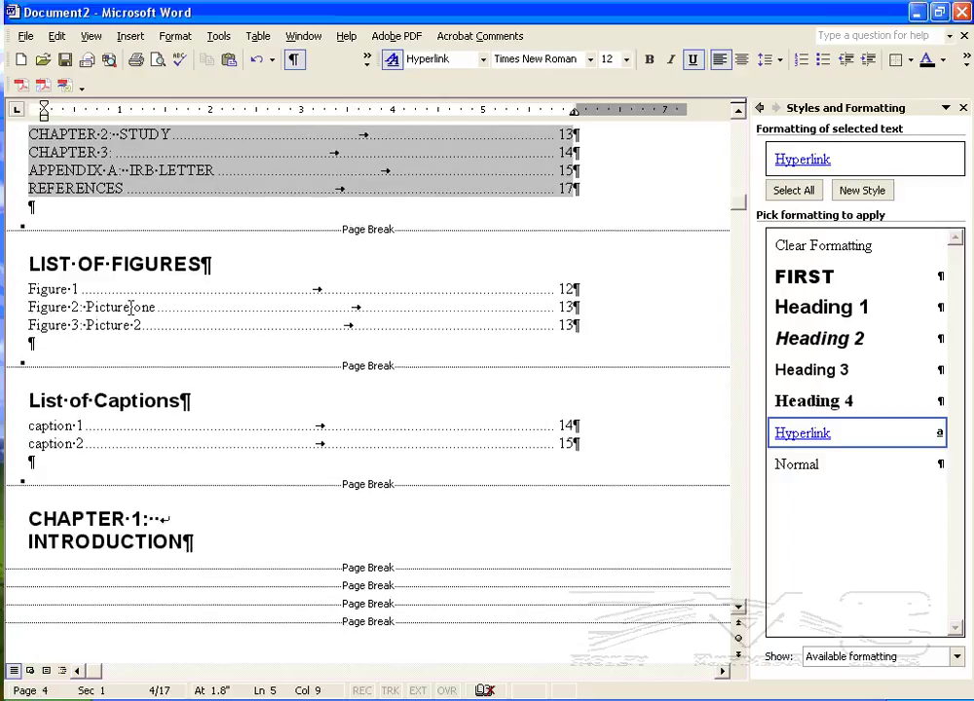
scroll(131, 307, "down", 1)
left_click(69, 374)
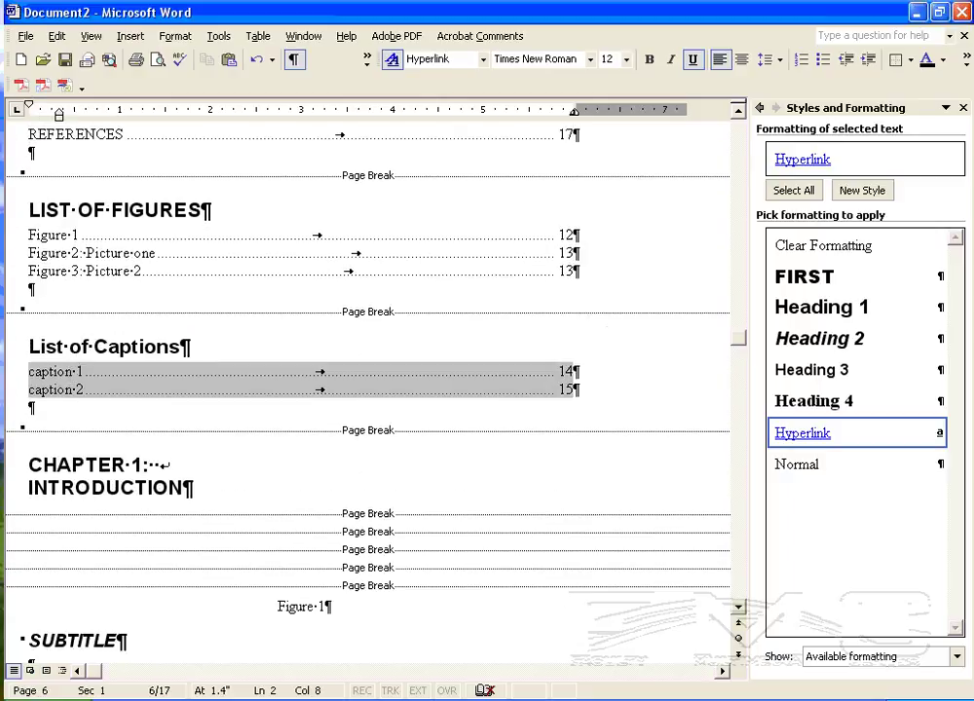
scroll(351, 466, "up", 2)
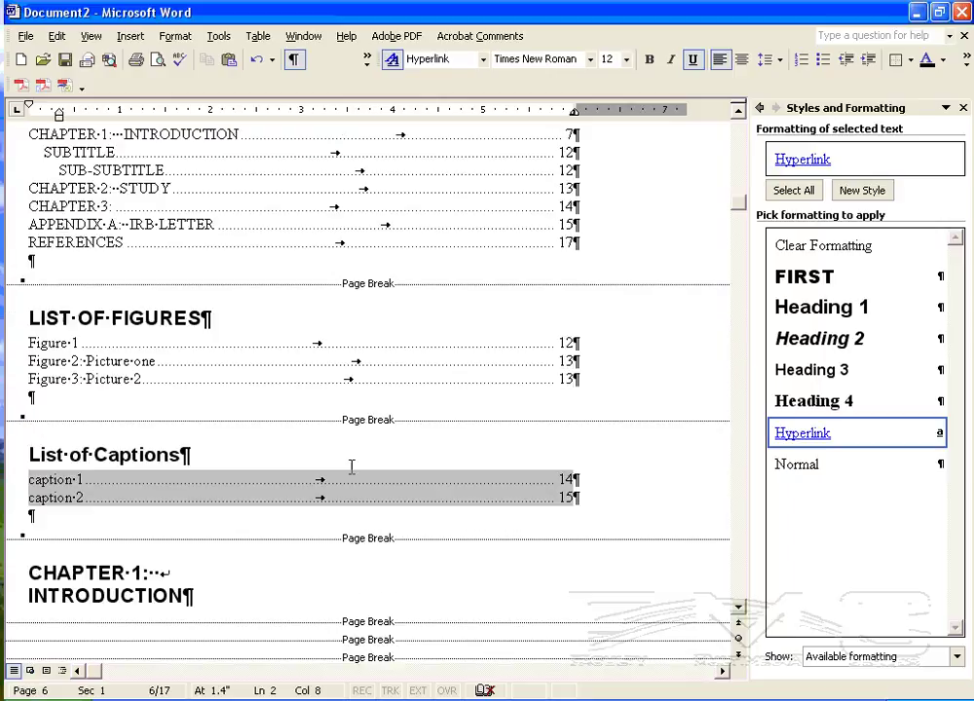